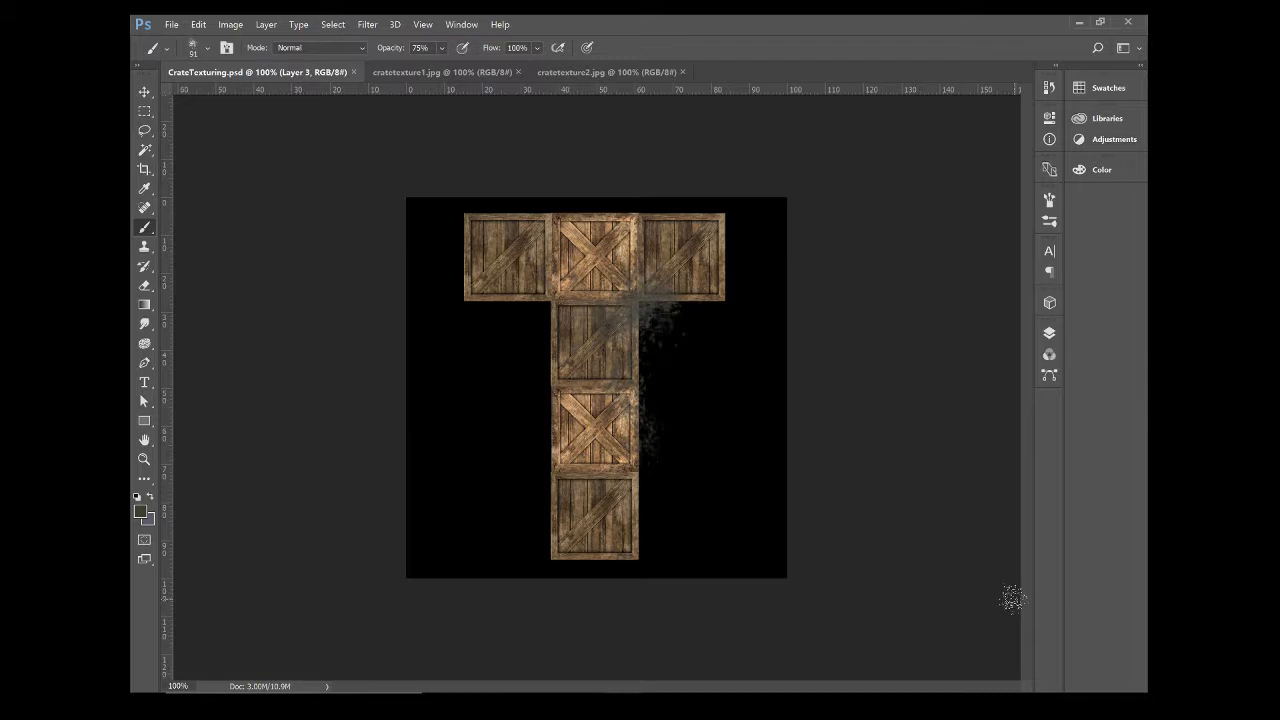
Switch to Maya, deselect the cube's UVs, and close the UV Editor and Hypershade windows
{"action": "key", "text": "alt+Tab"}
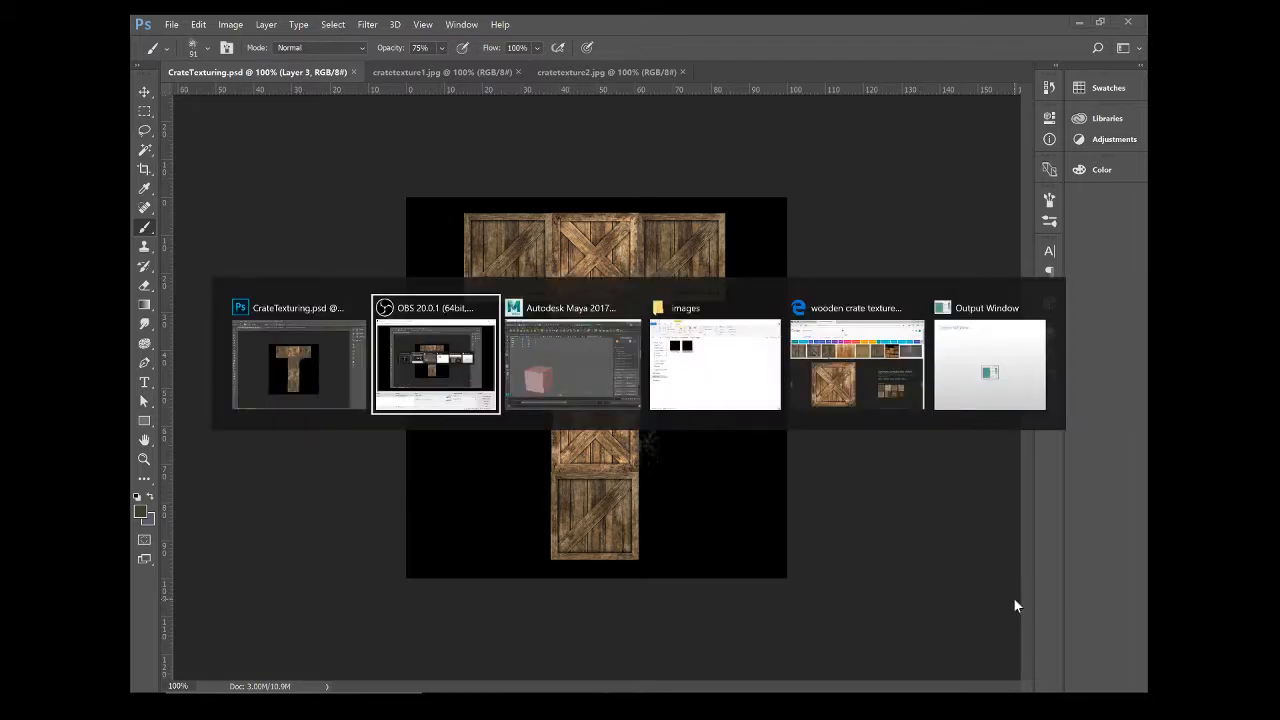
{"action": "key", "text": "alt+Tab"}
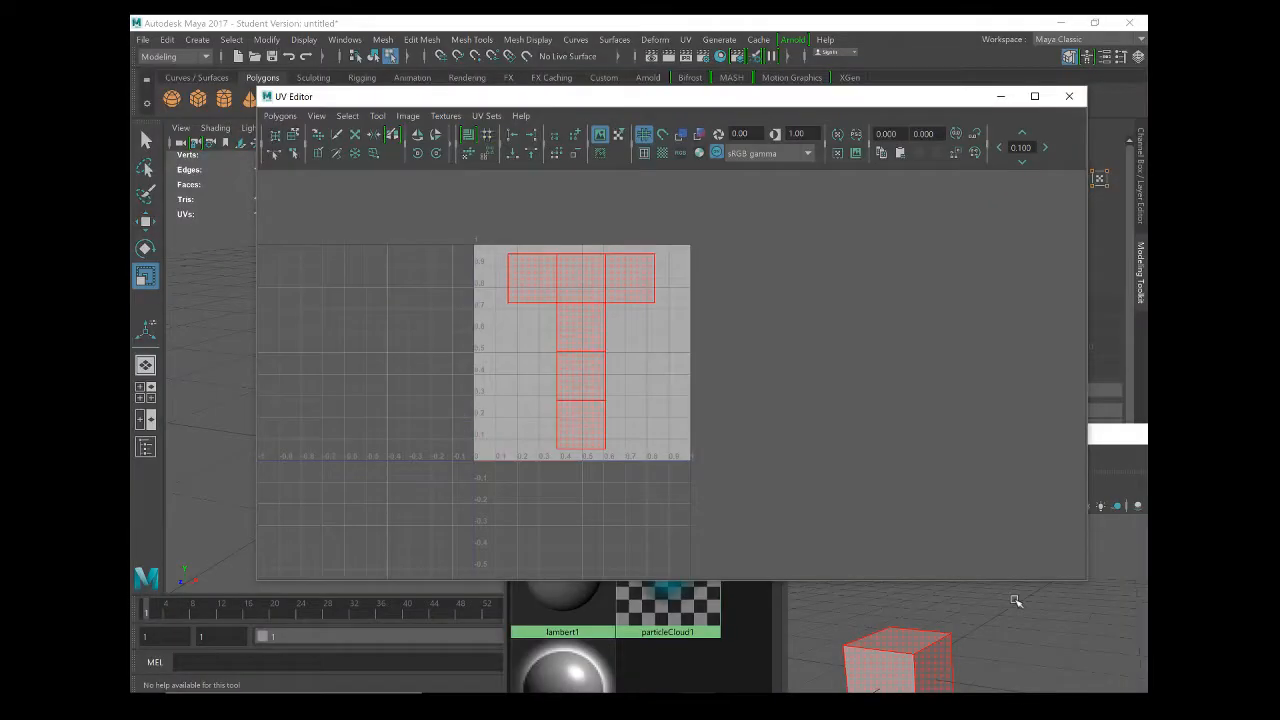
{"action": "left_click", "coordinate": [1015, 601]}
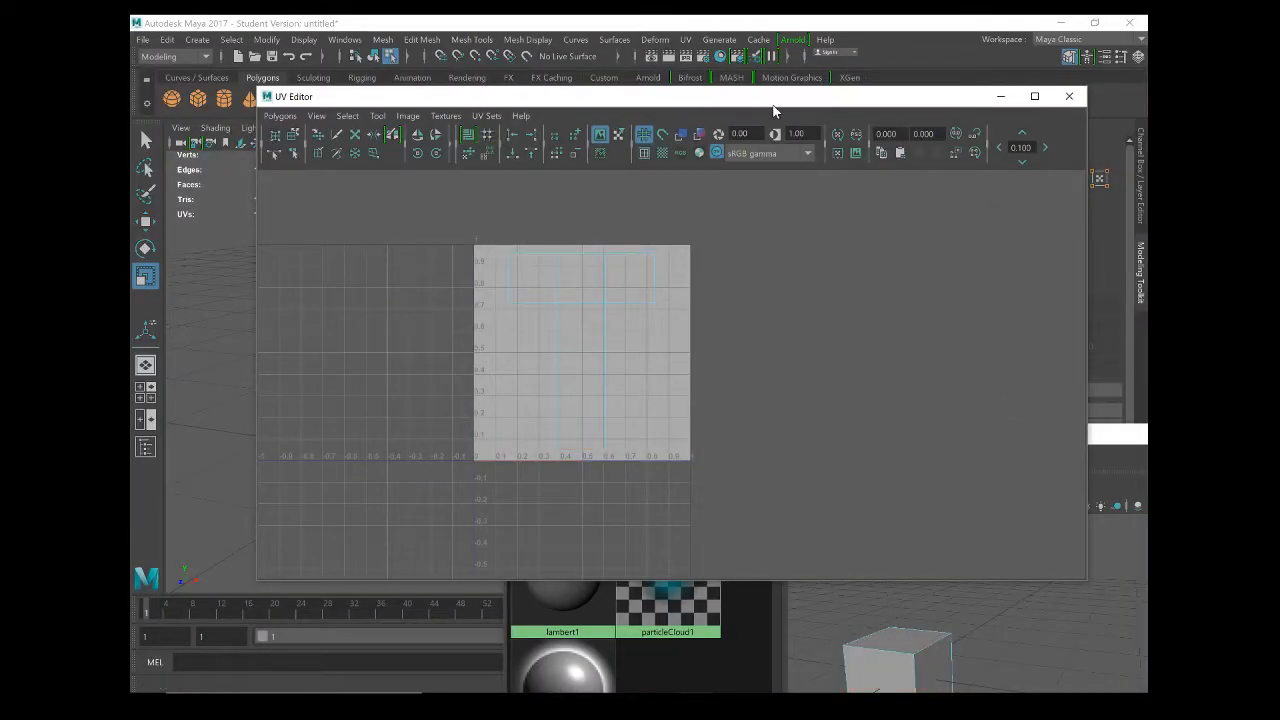
{"action": "left_click_drag", "start_coordinate": [765, 100], "coordinate": [1066, 90]}
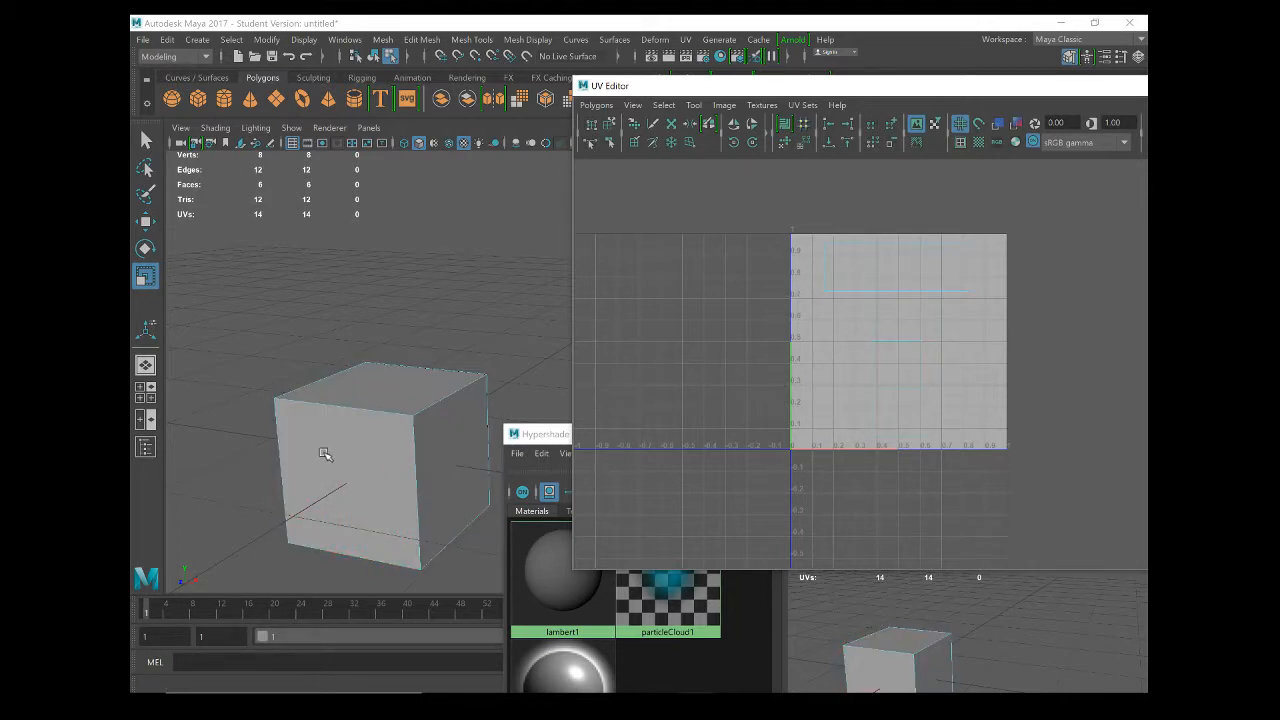
{"action": "left_click_drag", "start_coordinate": [776, 88], "coordinate": [473, 138]}
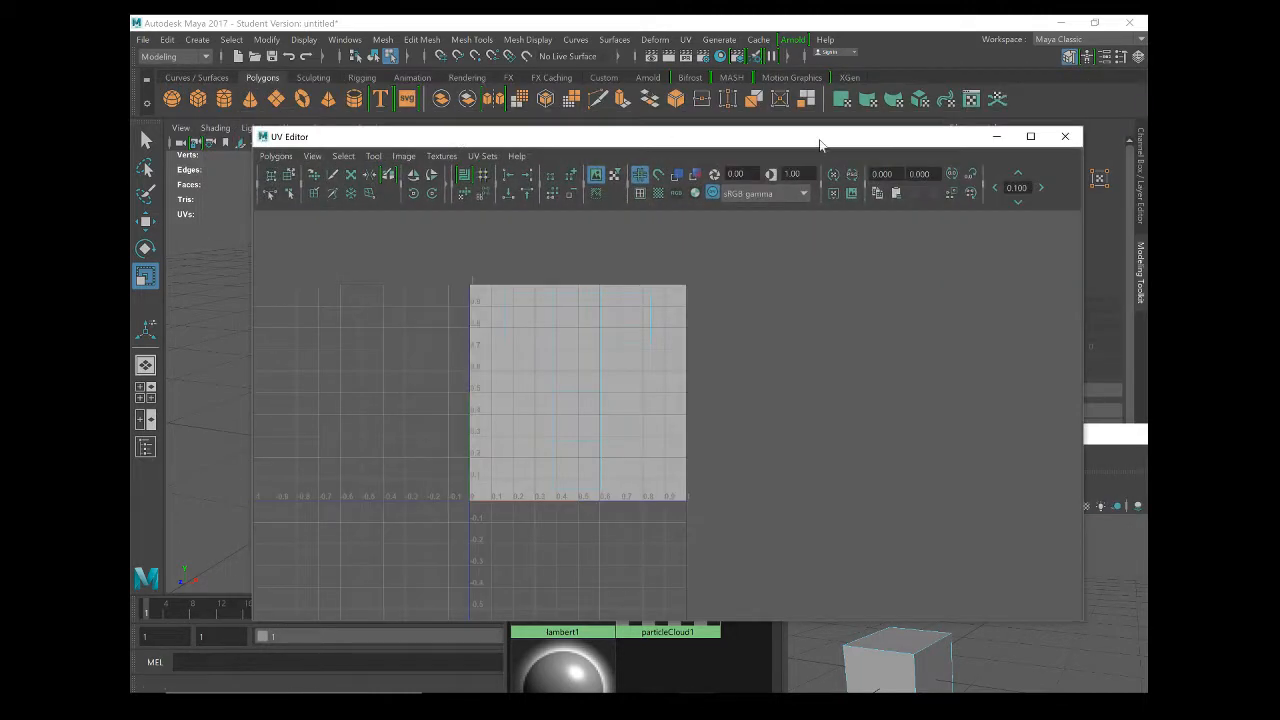
{"action": "left_click", "coordinate": [1075, 138]}
{"action": "left_click_drag", "start_coordinate": [919, 430], "coordinate": [546, 333]}
{"action": "left_click_drag", "start_coordinate": [924, 342], "coordinate": [811, 341]}
{"action": "left_click", "coordinate": [1013, 335]}
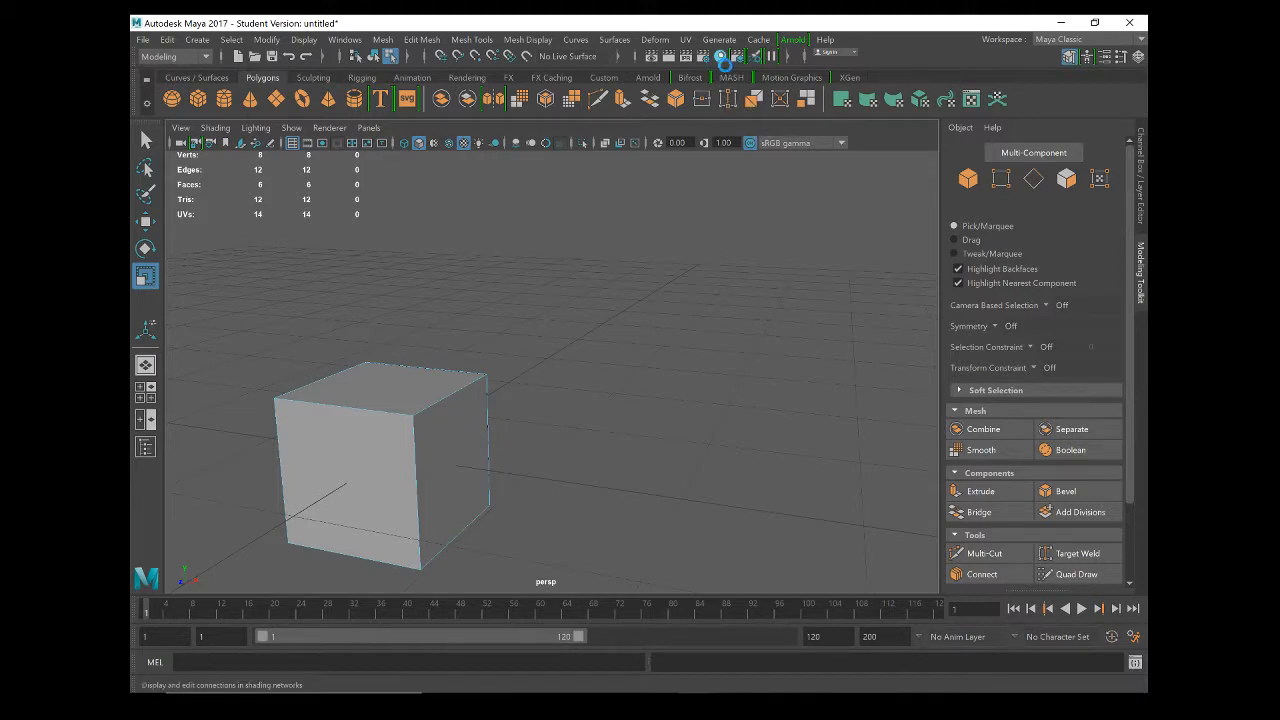
Open the Hypershade maximized and create a new Lambert material
{"action": "left_click", "coordinate": [722, 62]}
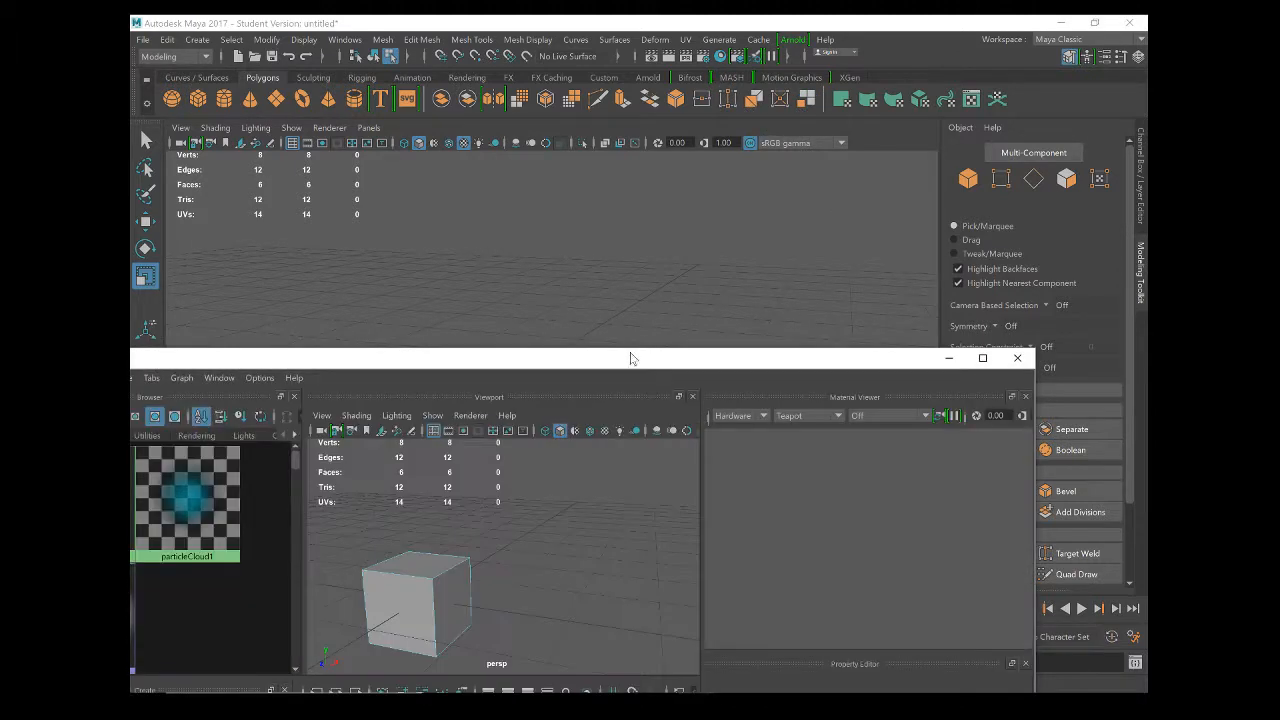
{"action": "double_click", "coordinate": [630, 358]}
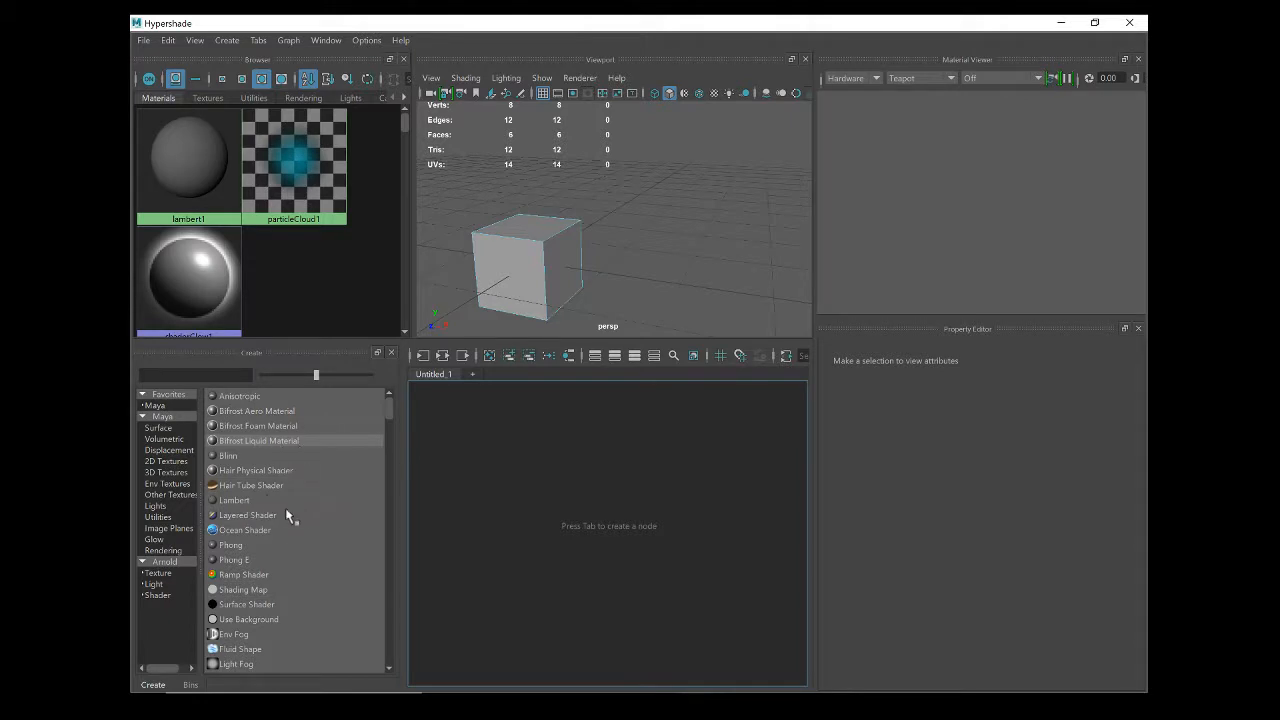
{"action": "left_click", "coordinate": [239, 500]}
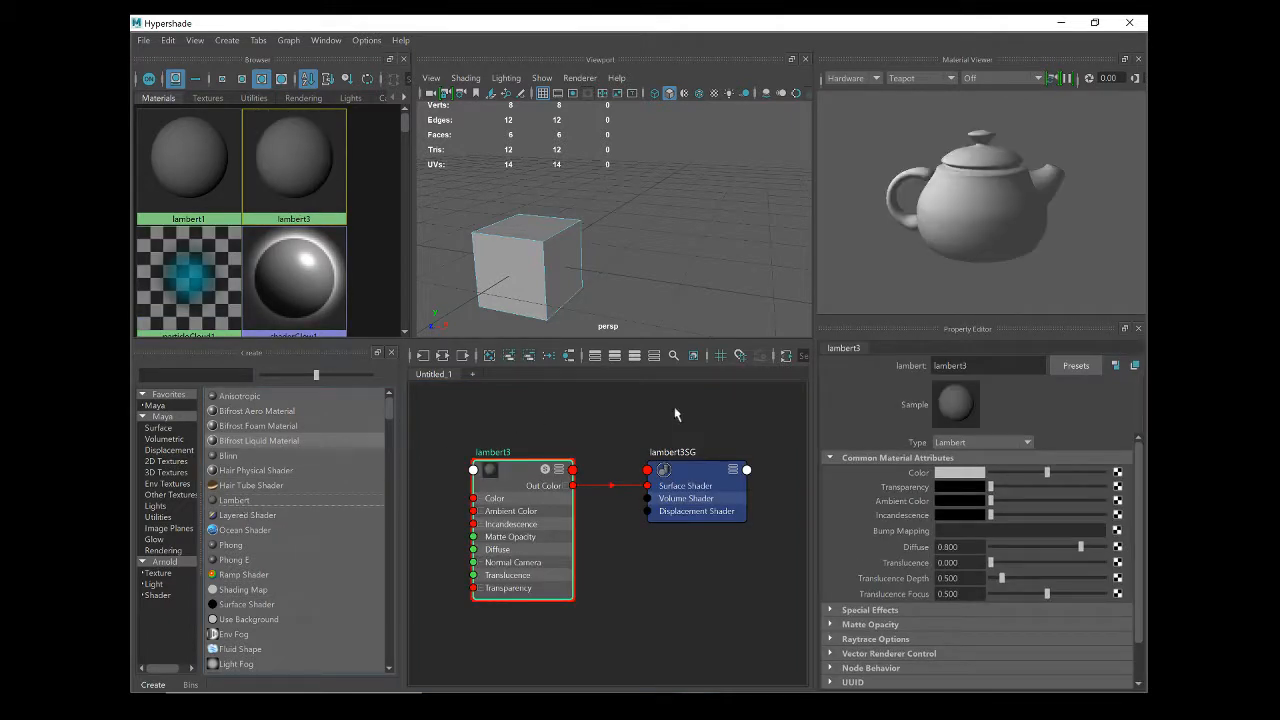
Map a file texture to the new Lambert material's color and load createtexture1.jpg as its image
{"action": "left_click", "coordinate": [1118, 472]}
{"action": "left_click", "coordinate": [582, 359]}
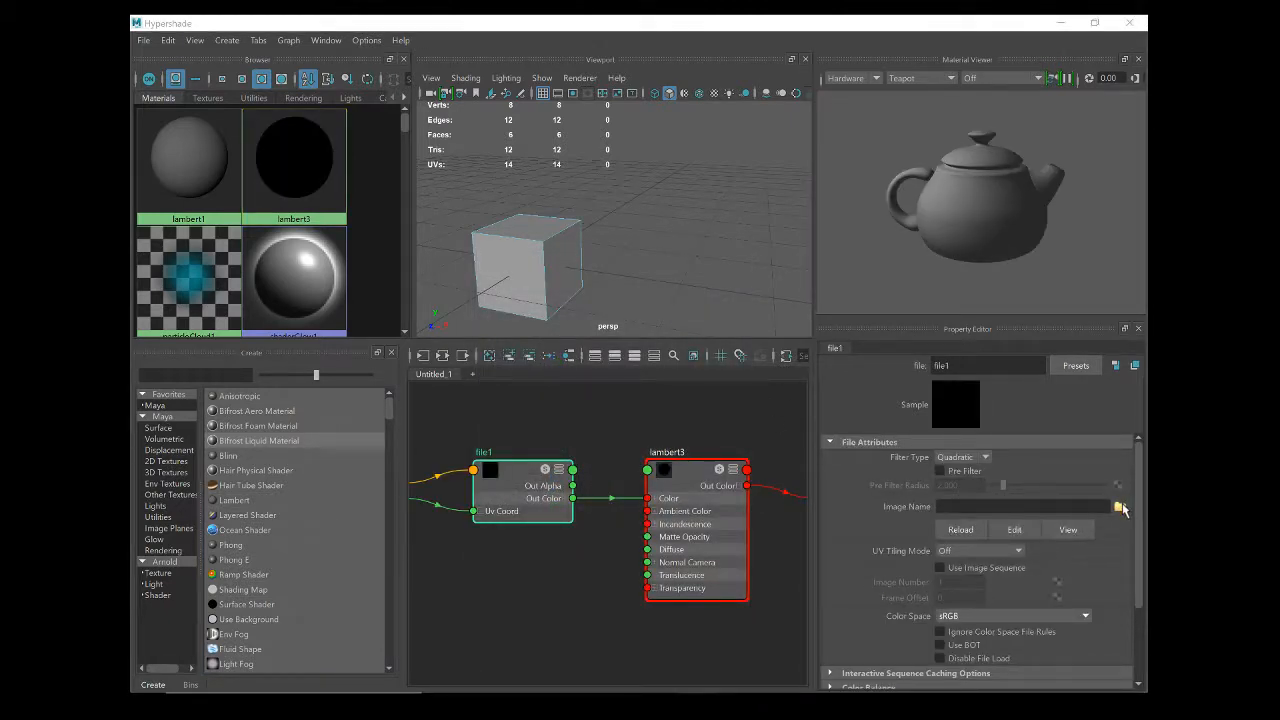
{"action": "left_click", "coordinate": [1119, 507]}
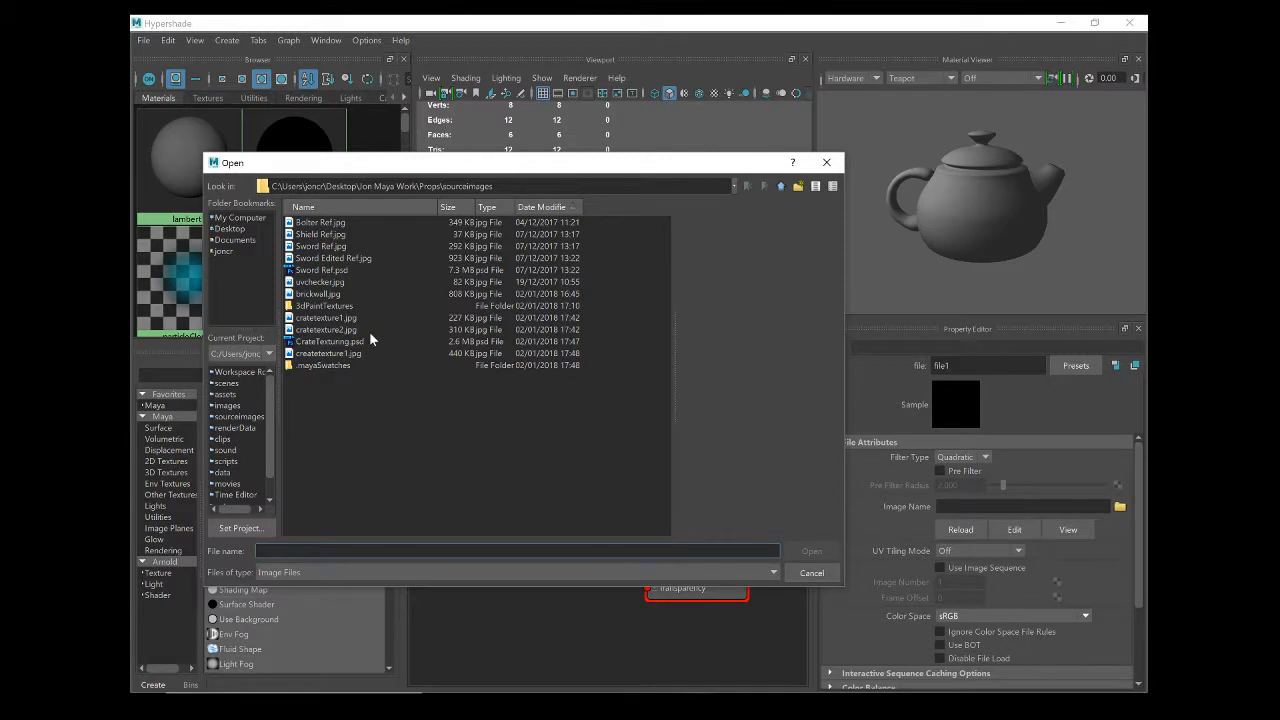
{"action": "left_click", "coordinate": [333, 354]}
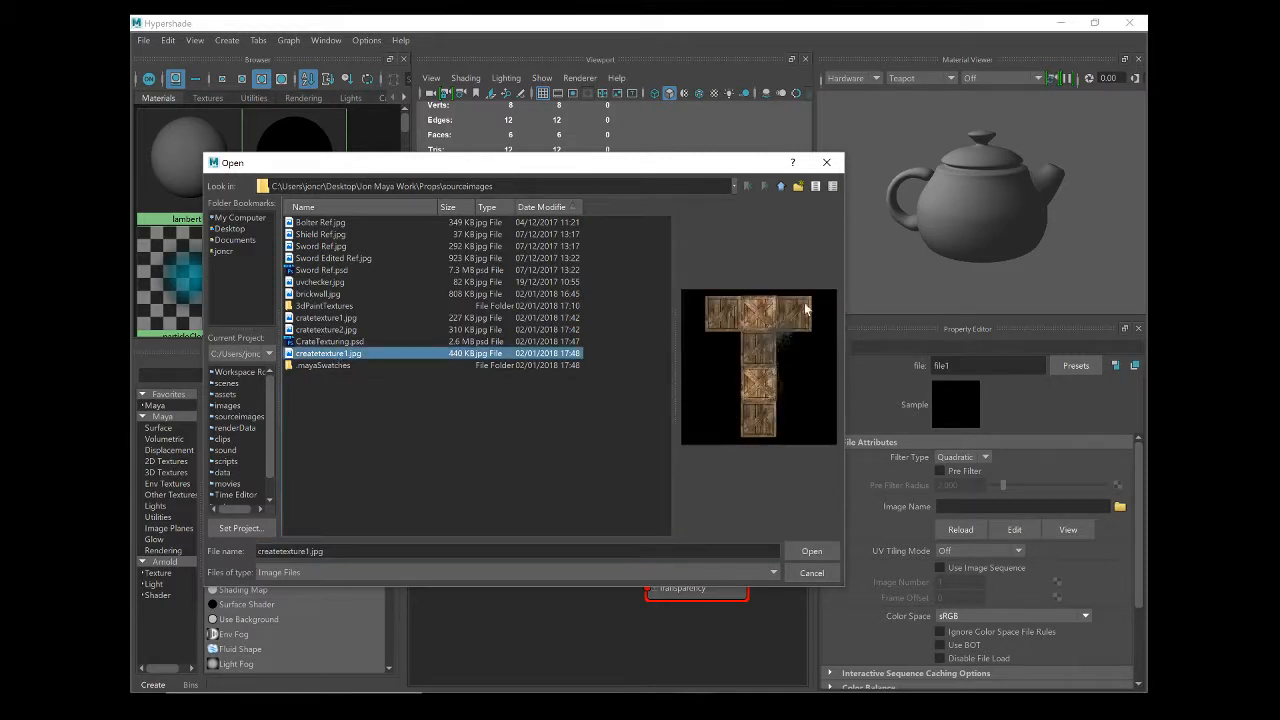
{"action": "left_click", "coordinate": [824, 551]}
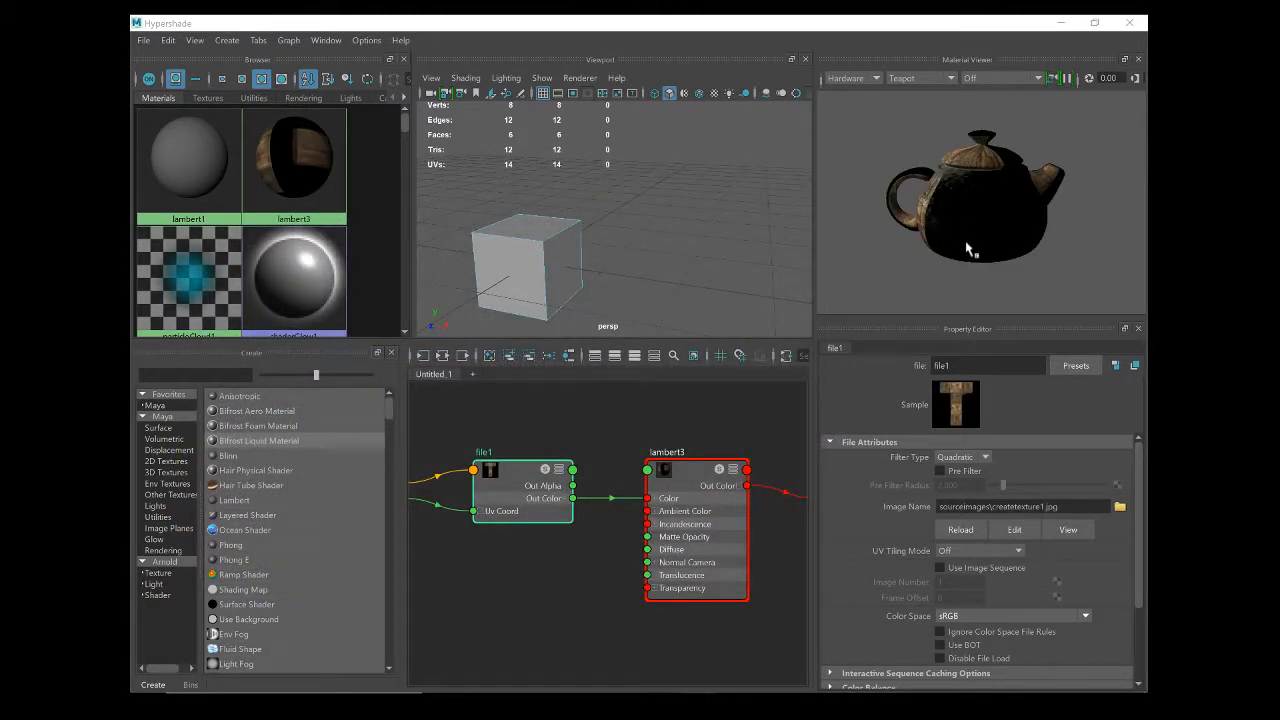
Select the cube in object mode and assign the crate-textured lambert3 material to it
{"action": "left_click_drag", "start_coordinate": [971, 249], "coordinate": [1033, 181]}
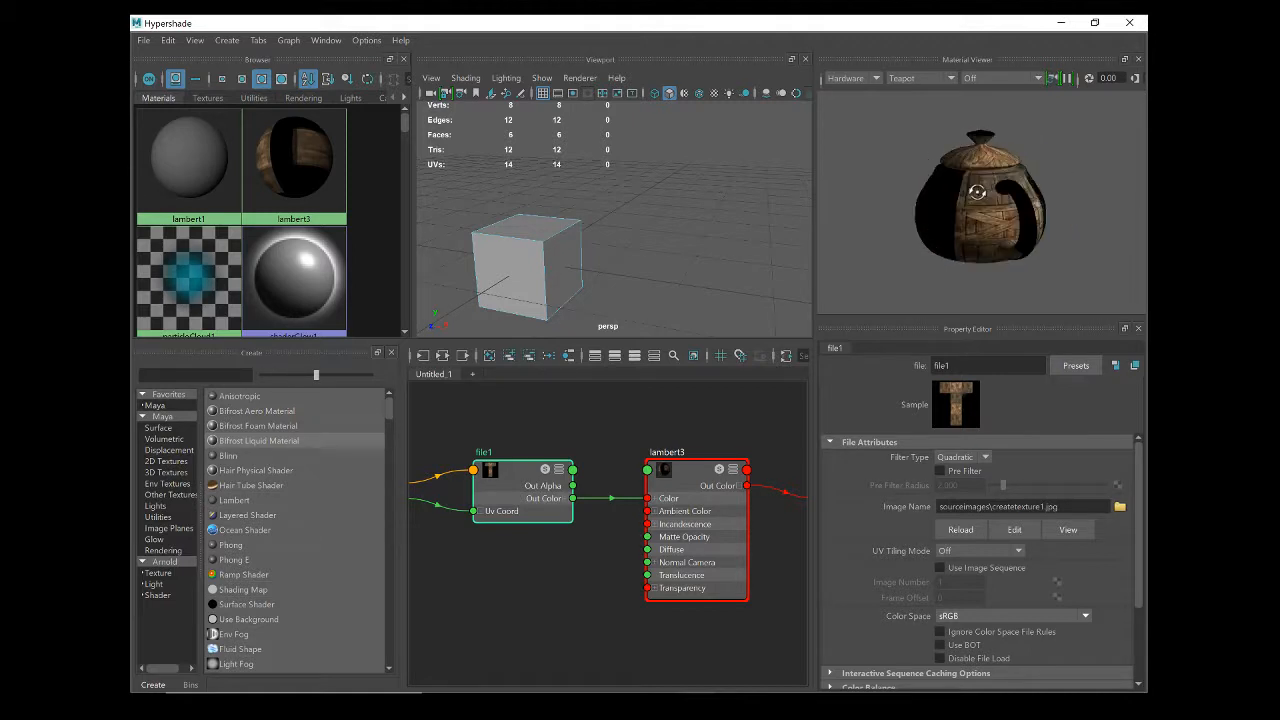
{"action": "right_click_drag", "start_coordinate": [527, 246], "coordinate": [598, 219]}
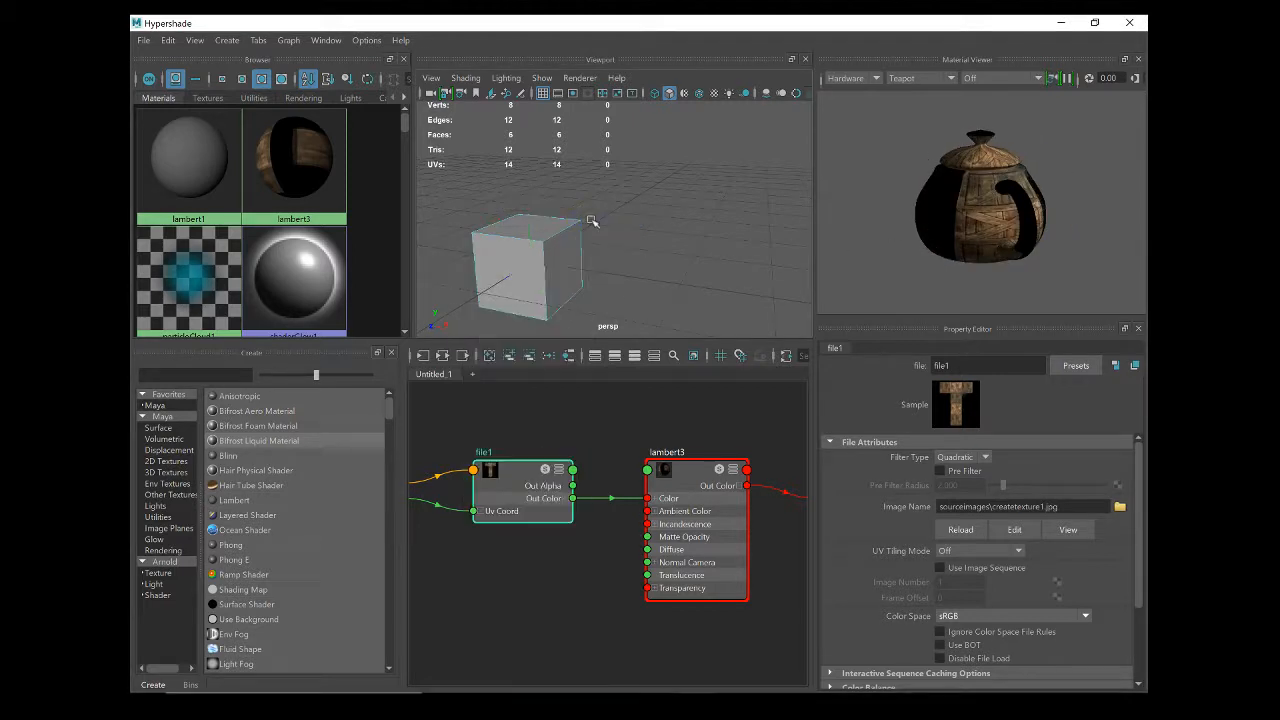
{"action": "right_click", "coordinate": [281, 168]}
{"action": "left_click", "coordinate": [293, 169]}
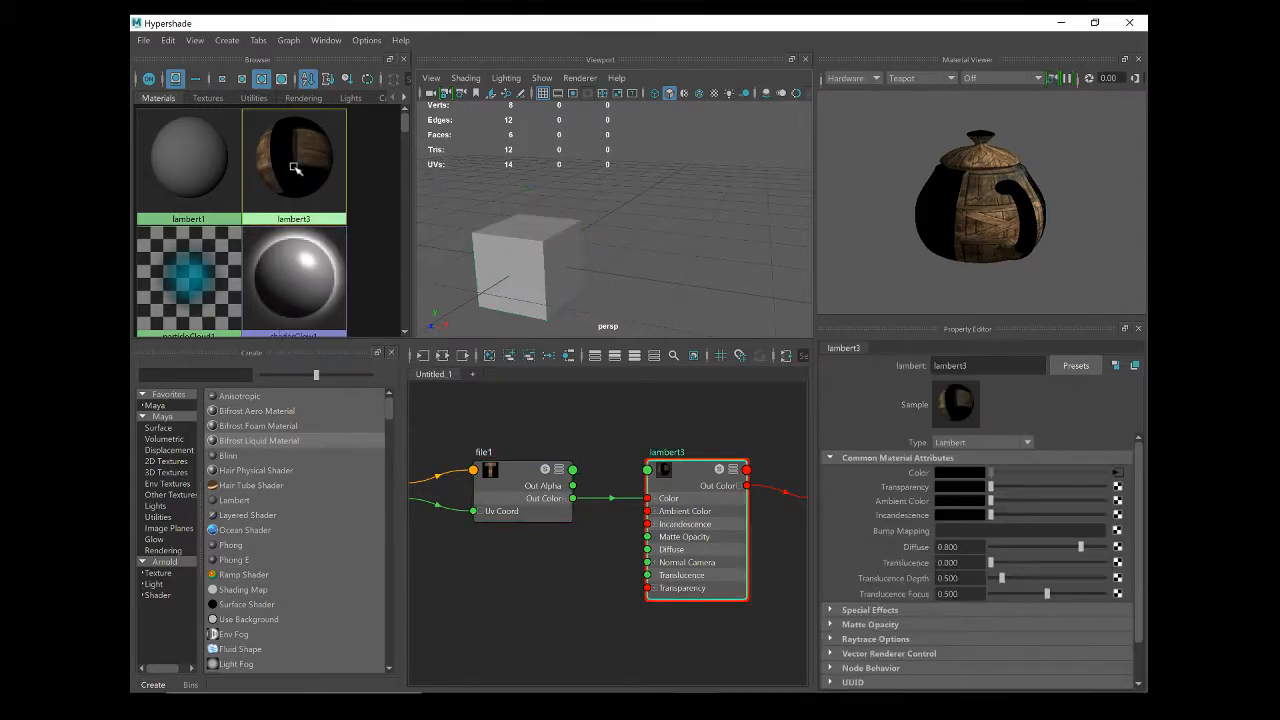
{"action": "left_click", "coordinate": [507, 249]}
{"action": "right_click_drag", "start_coordinate": [299, 152], "coordinate": [328, 138]}
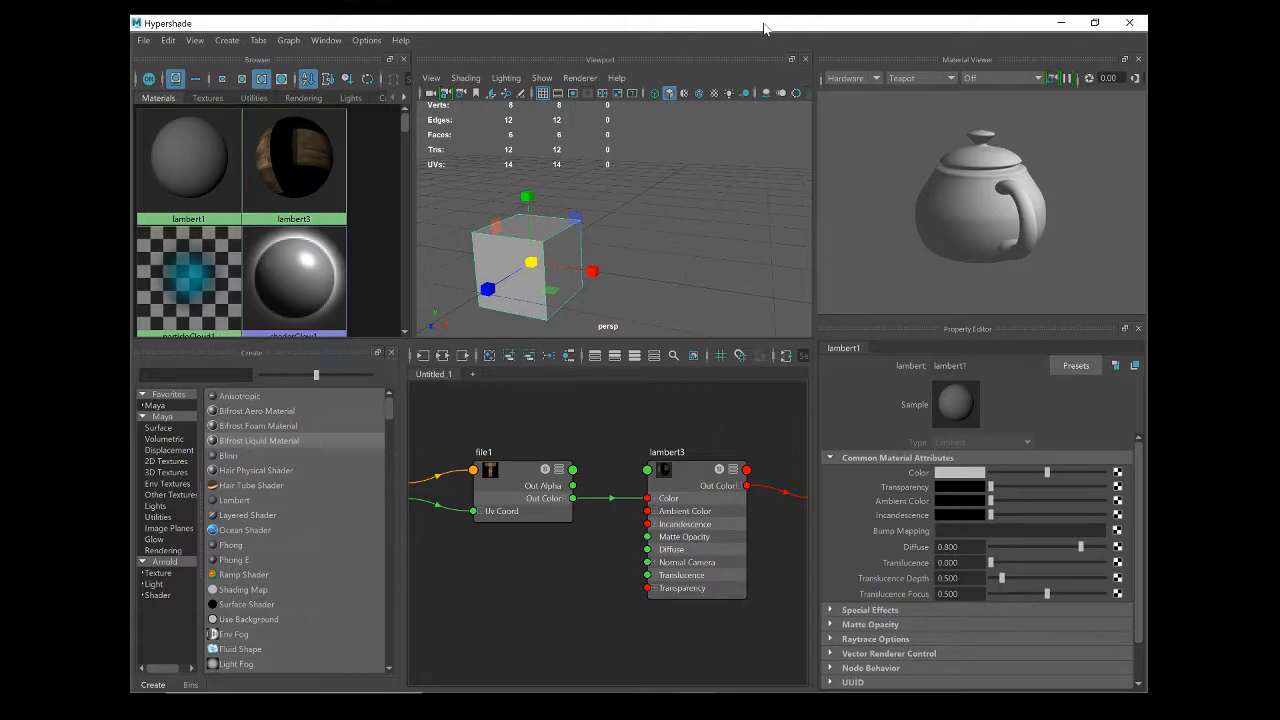
Move the Hypershade aside and examine the wood texture on all sides and edges of the crate
{"action": "left_click_drag", "start_coordinate": [766, 23], "coordinate": [866, 513]}
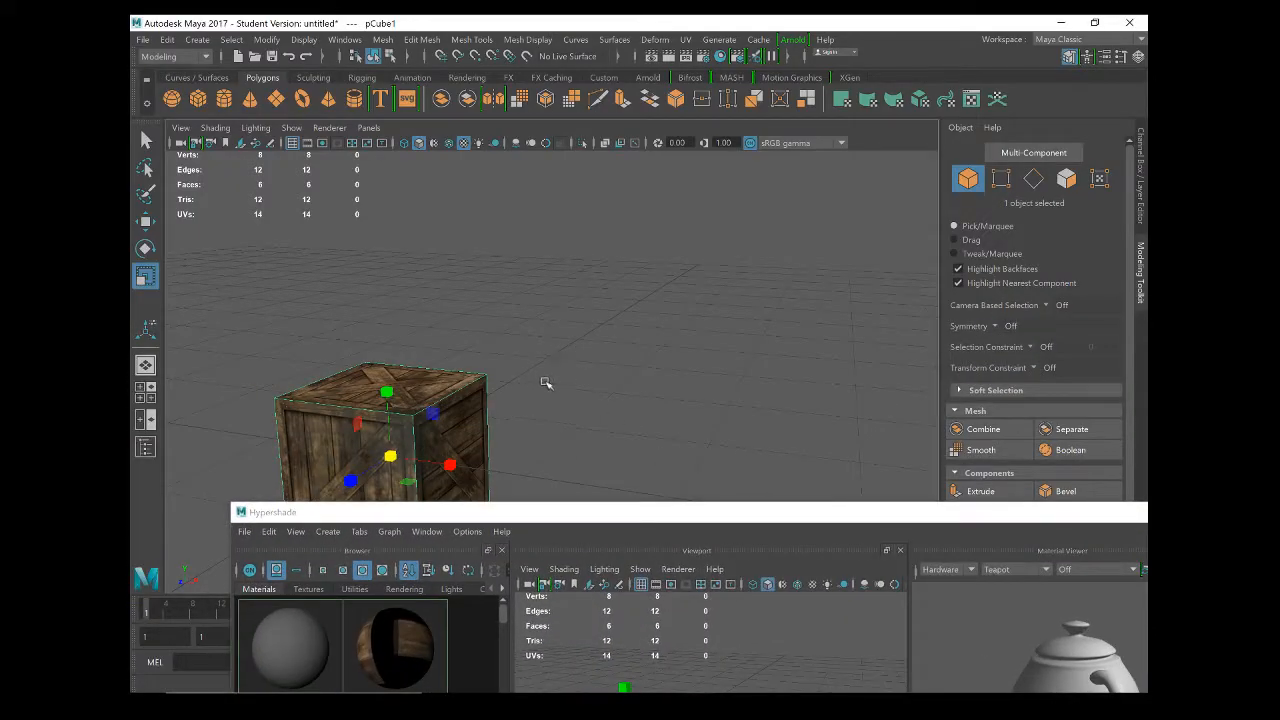
{"action": "middle_click_drag", "start_coordinate": [546, 382], "coordinate": [666, 225], "text": "alt"}
{"action": "left_click_drag", "start_coordinate": [505, 348], "coordinate": [612, 358], "text": "alt"}
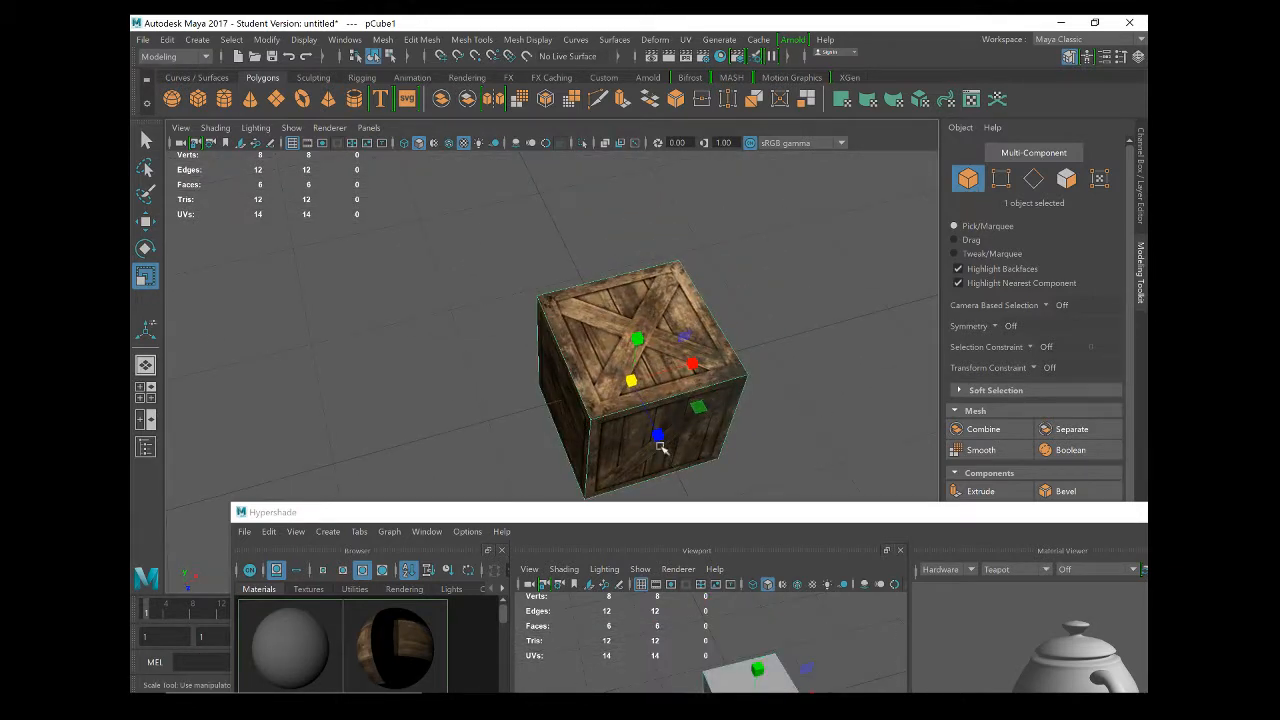
{"action": "left_click_drag", "start_coordinate": [663, 448], "coordinate": [595, 425], "text": "alt"}
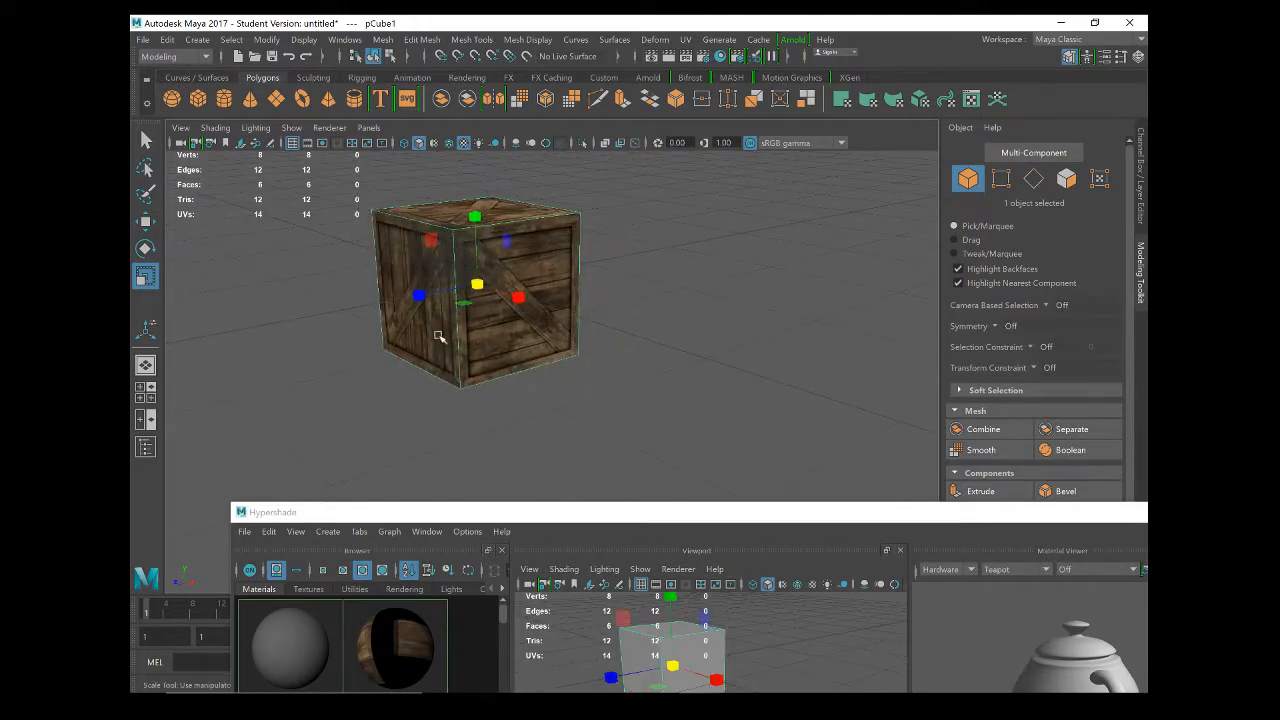
{"action": "left_click_drag", "start_coordinate": [471, 350], "coordinate": [631, 359], "text": "alt"}
{"action": "left_click", "coordinate": [816, 318]}
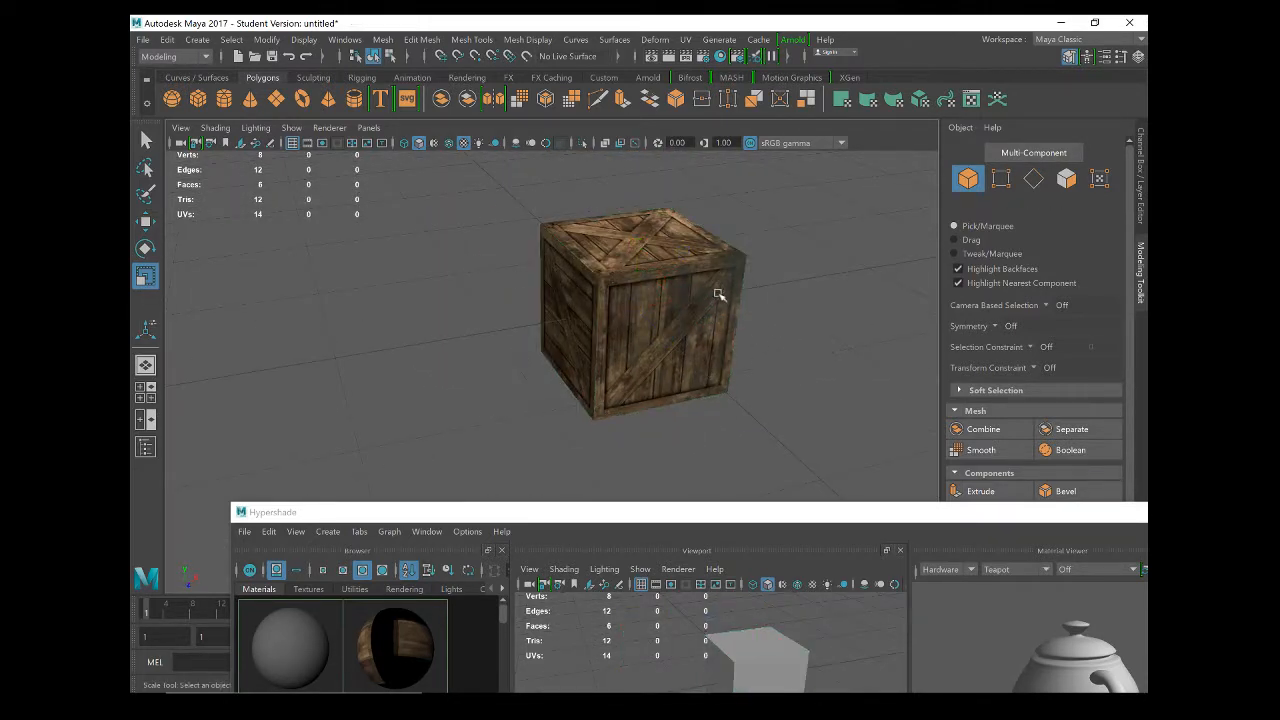
{"action": "left_click_drag", "start_coordinate": [695, 374], "coordinate": [734, 390], "text": "alt"}
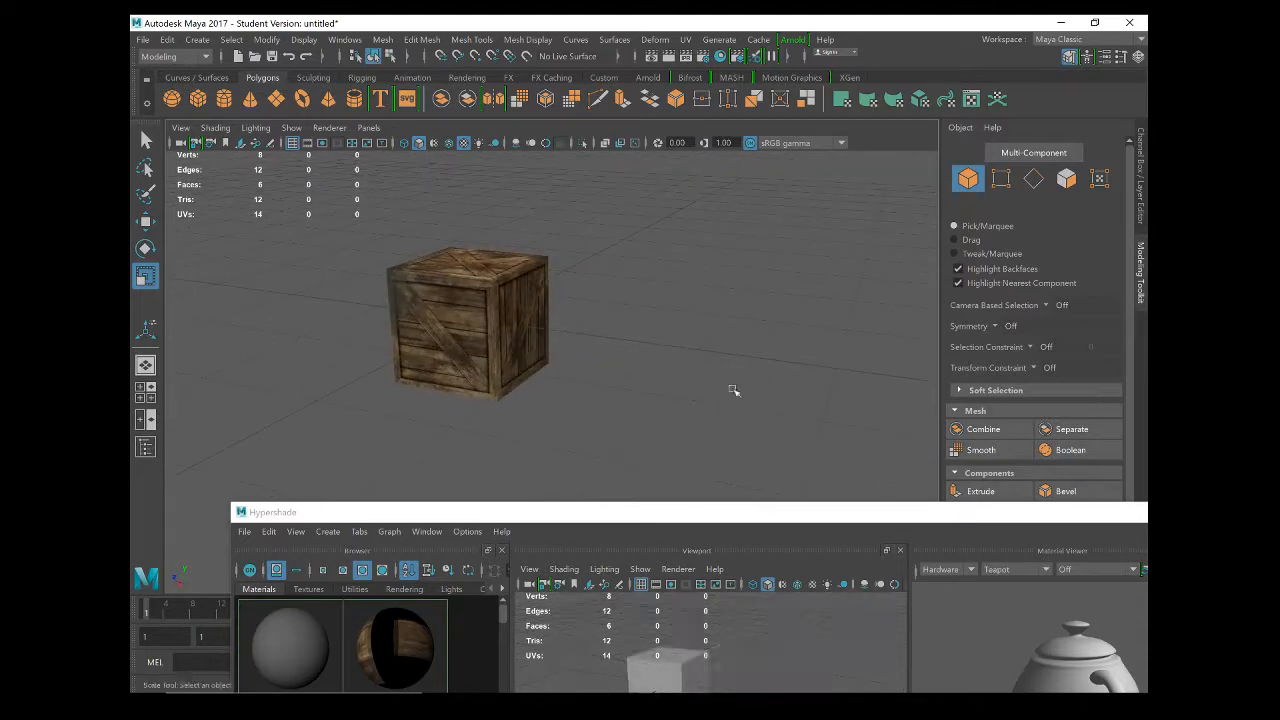
{"action": "scroll", "coordinate": [626, 379], "scroll_direction": "up", "scroll_amount": 6}
{"action": "left_click_drag", "start_coordinate": [626, 379], "coordinate": [571, 397], "text": "alt"}
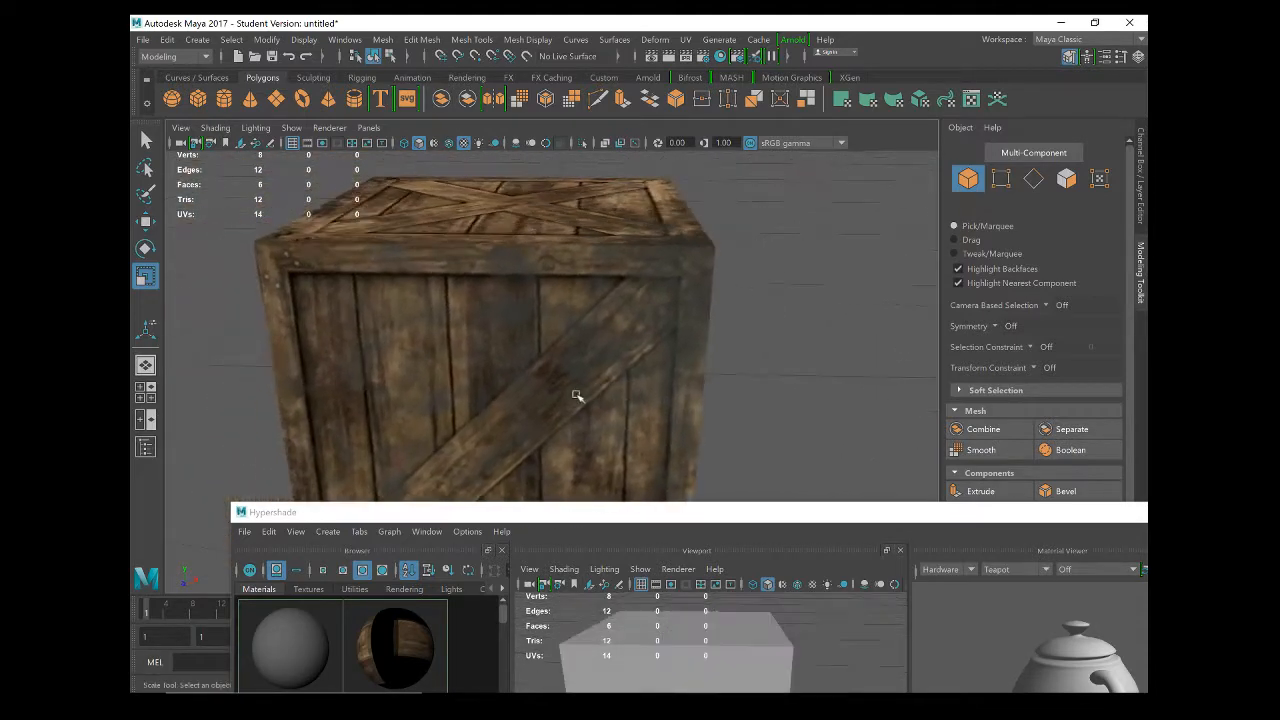
Close the Hypershade window to clear the perspective view of the crate
{"action": "left_click_drag", "start_coordinate": [908, 514], "coordinate": [650, 403]}
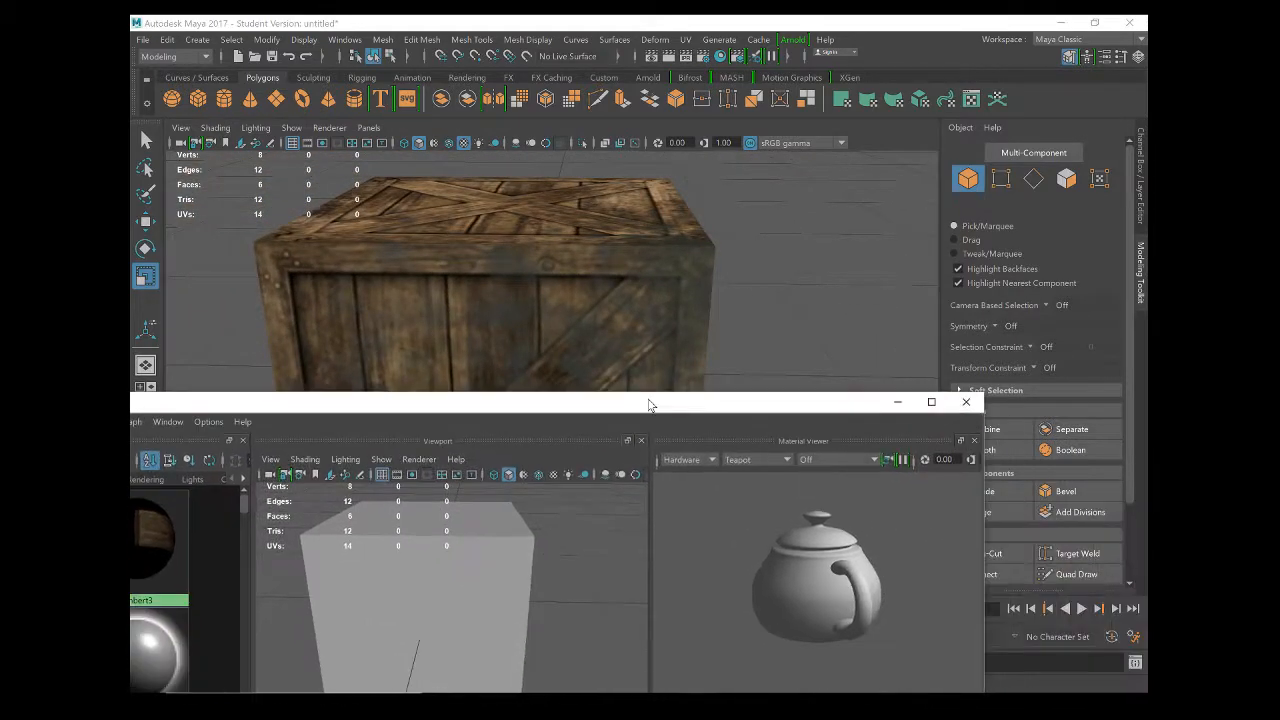
{"action": "left_click", "coordinate": [966, 403]}
{"action": "scroll", "coordinate": [580, 423], "scroll_direction": "down", "scroll_amount": 3}
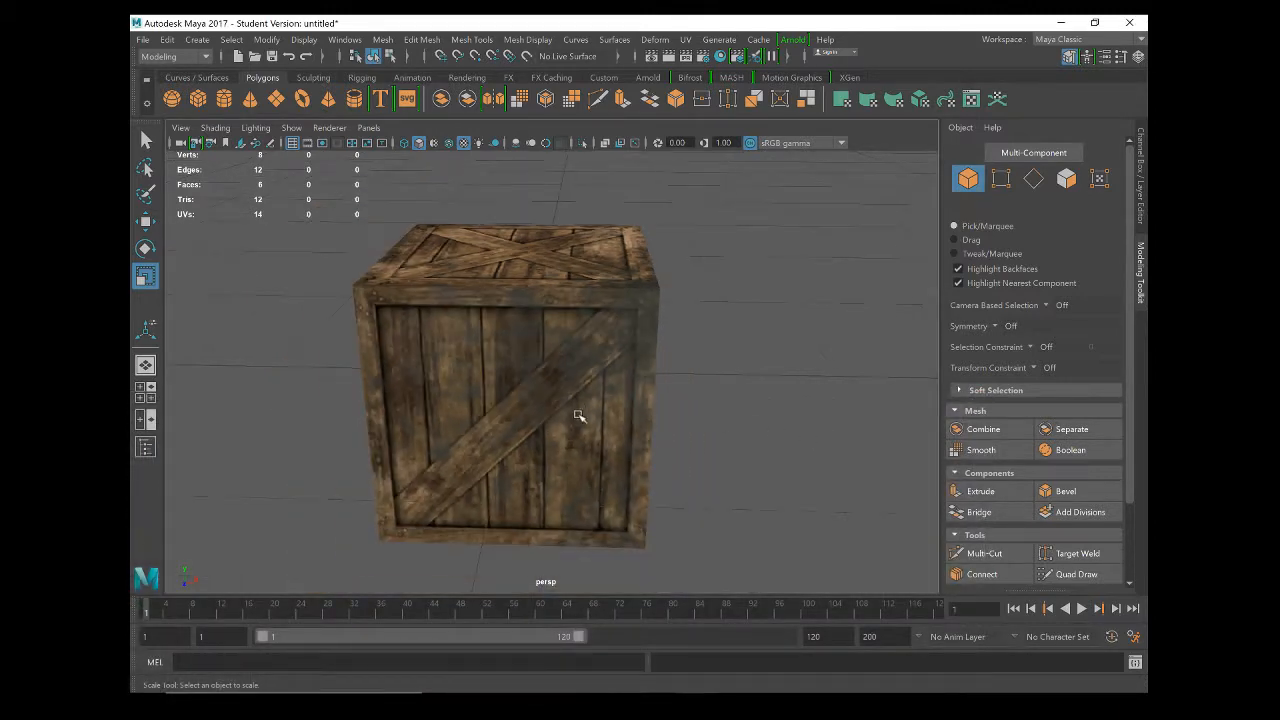
{"action": "left_click_drag", "start_coordinate": [580, 423], "coordinate": [533, 418], "text": "alt"}
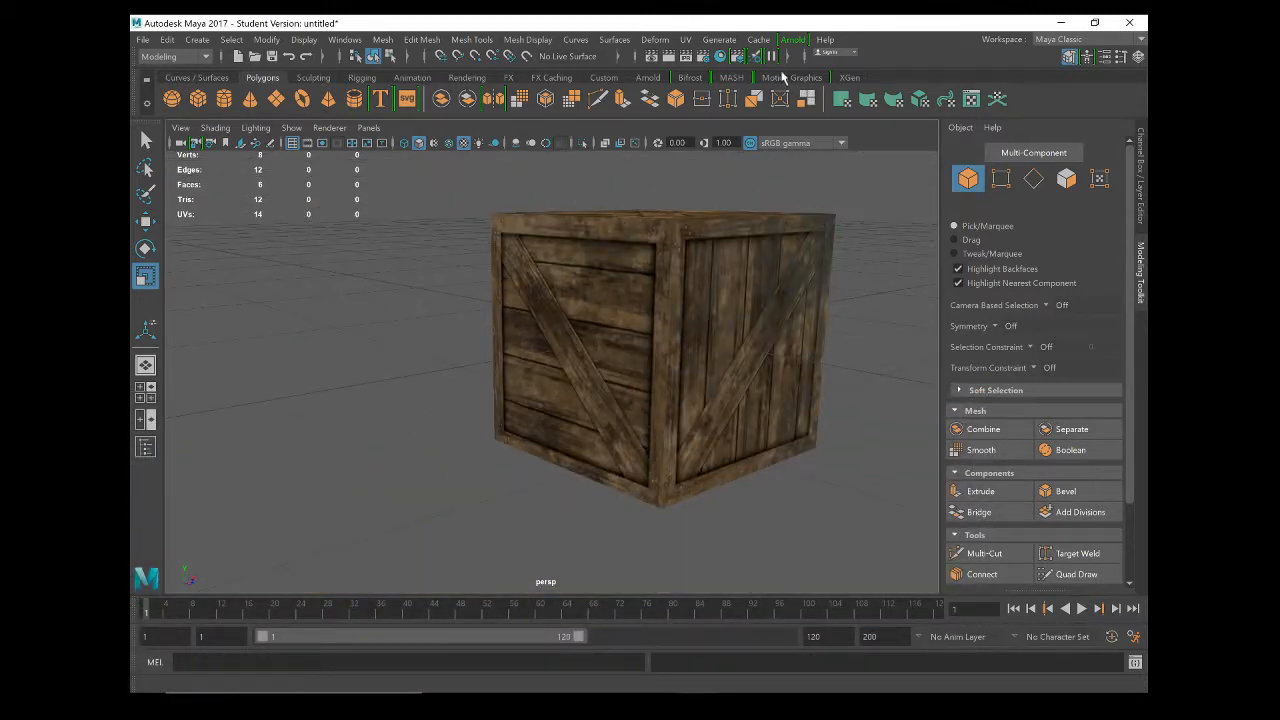
Open the UV Editor, select the crate to show its textured layout, and dock the editor above the perspective view
{"action": "left_click", "coordinate": [693, 42]}
{"action": "left_click", "coordinate": [715, 77]}
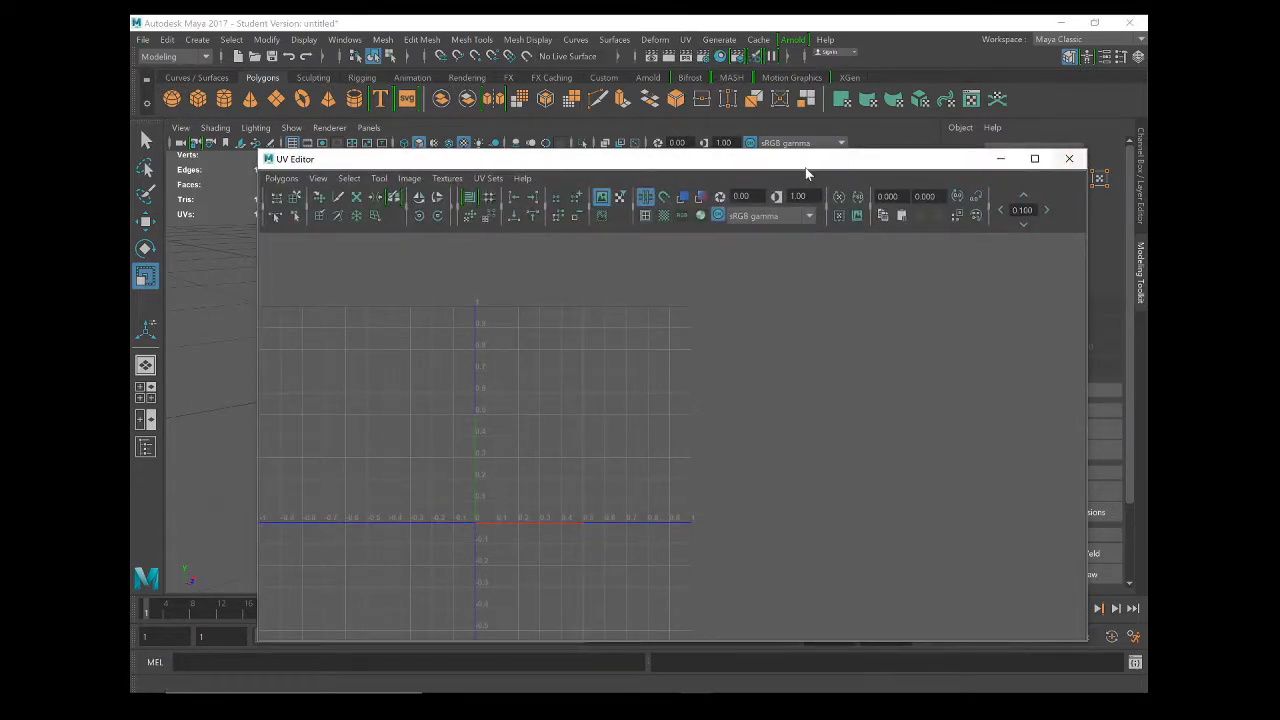
{"action": "mouse_move", "coordinate": [806, 163]}
{"action": "left_mouse_down"}
{"action": "mouse_move", "coordinate": [995, 235]}
{"action": "mouse_move", "coordinate": [1028, 285]}
{"action": "mouse_move", "coordinate": [784, 204]}
{"action": "mouse_move", "coordinate": [792, 156]}
{"action": "left_mouse_up"}
{"action": "left_click", "coordinate": [645, 265]}
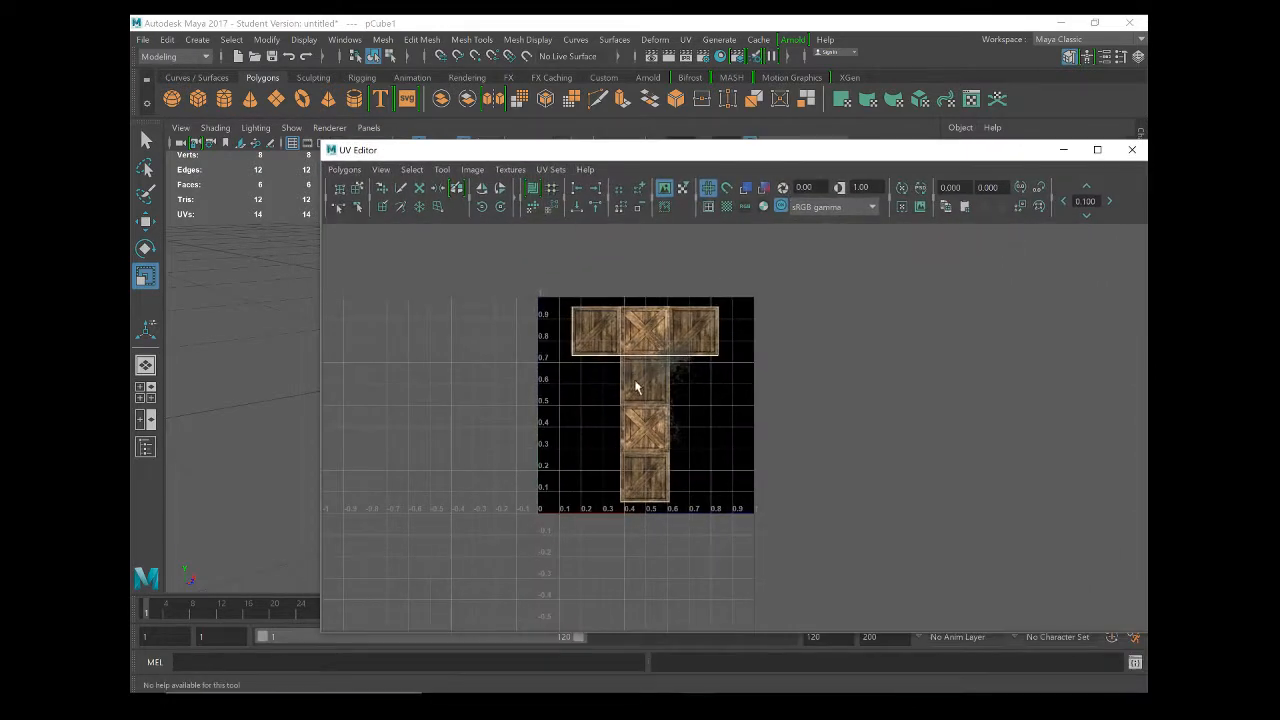
{"action": "scroll", "coordinate": [640, 385], "scroll_direction": "up", "scroll_amount": 2}
{"action": "scroll", "coordinate": [640, 389], "scroll_direction": "up", "scroll_amount": 2}
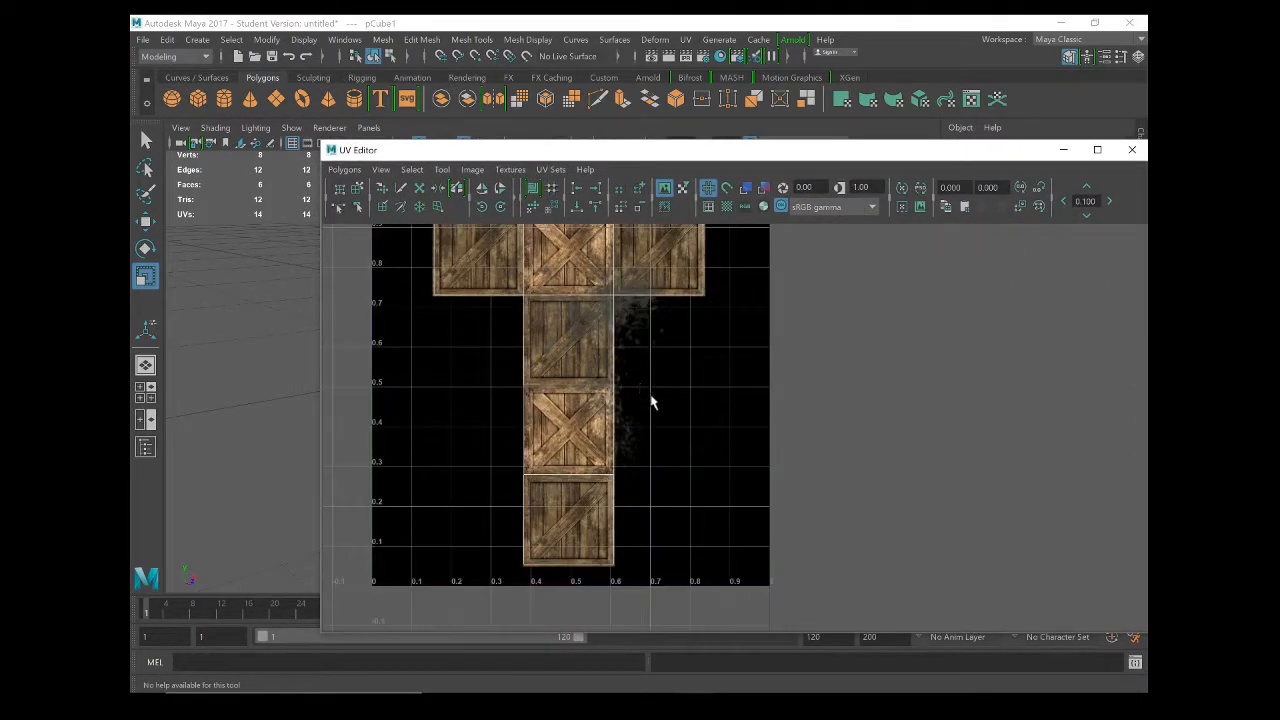
{"action": "middle_click_drag", "start_coordinate": [629, 366], "coordinate": [908, 462], "text": "alt"}
{"action": "mouse_move", "coordinate": [710, 152]}
{"action": "left_mouse_down"}
{"action": "mouse_move", "coordinate": [841, 155]}
{"action": "mouse_move", "coordinate": [1100, 125]}
{"action": "mouse_move", "coordinate": [700, 135]}
{"action": "left_mouse_up"}
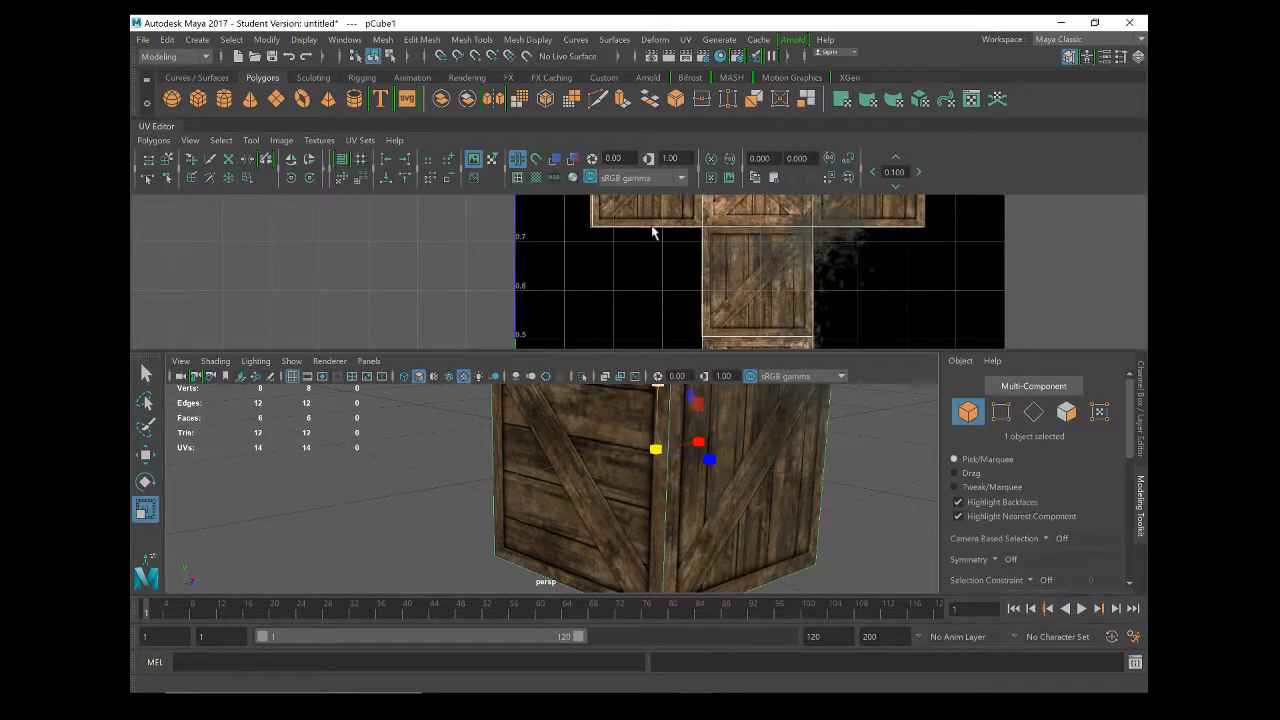
Activate the Move tool and switch the crate's layout in the UV Editor to component selection
{"action": "scroll", "coordinate": [718, 242], "scroll_direction": "down", "scroll_amount": 3}
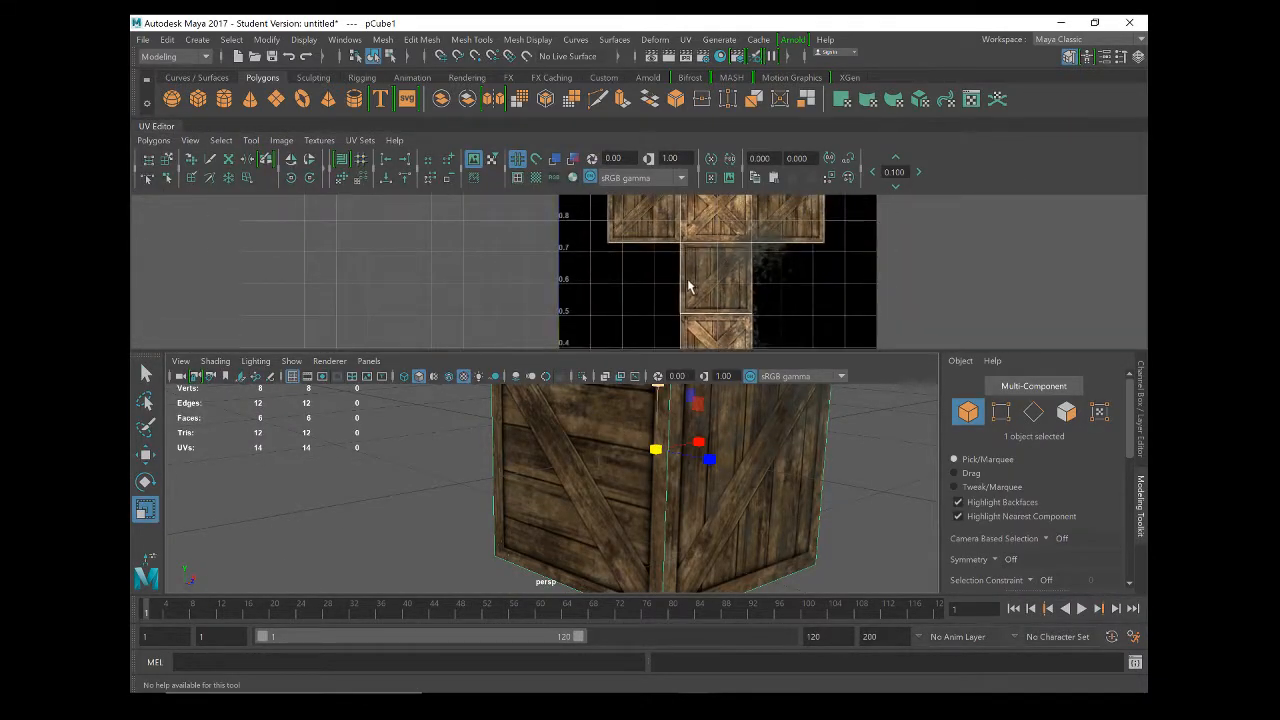
{"action": "scroll", "coordinate": [686, 529], "scroll_direction": "down", "scroll_amount": 5}
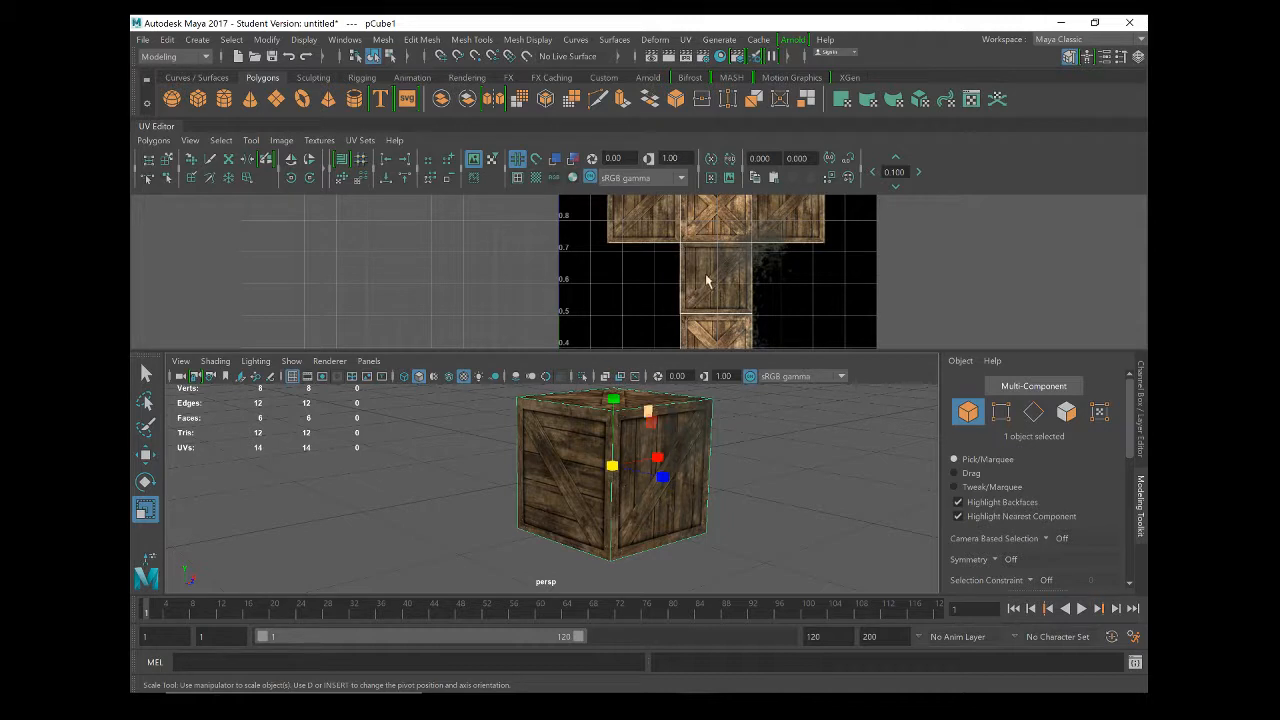
{"action": "key", "text": "w"}
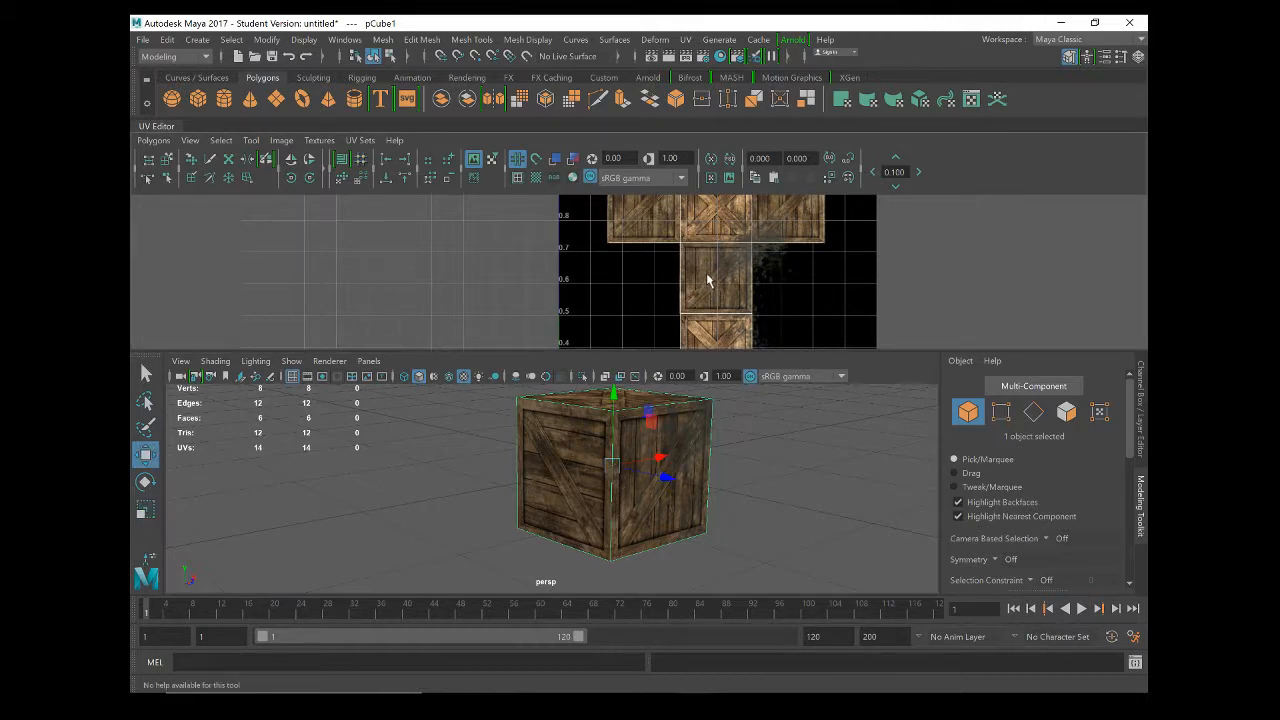
{"action": "scroll", "coordinate": [707, 275], "scroll_direction": "down", "scroll_amount": 2}
{"action": "mouse_move", "coordinate": [707, 267]}
{"action": "right_mouse_down"}
{"action": "mouse_move", "coordinate": [700, 222]}
{"action": "mouse_move", "coordinate": [766, 252]}
{"action": "mouse_move", "coordinate": [694, 238]}
{"action": "mouse_move", "coordinate": [702, 263]}
{"action": "right_mouse_up"}
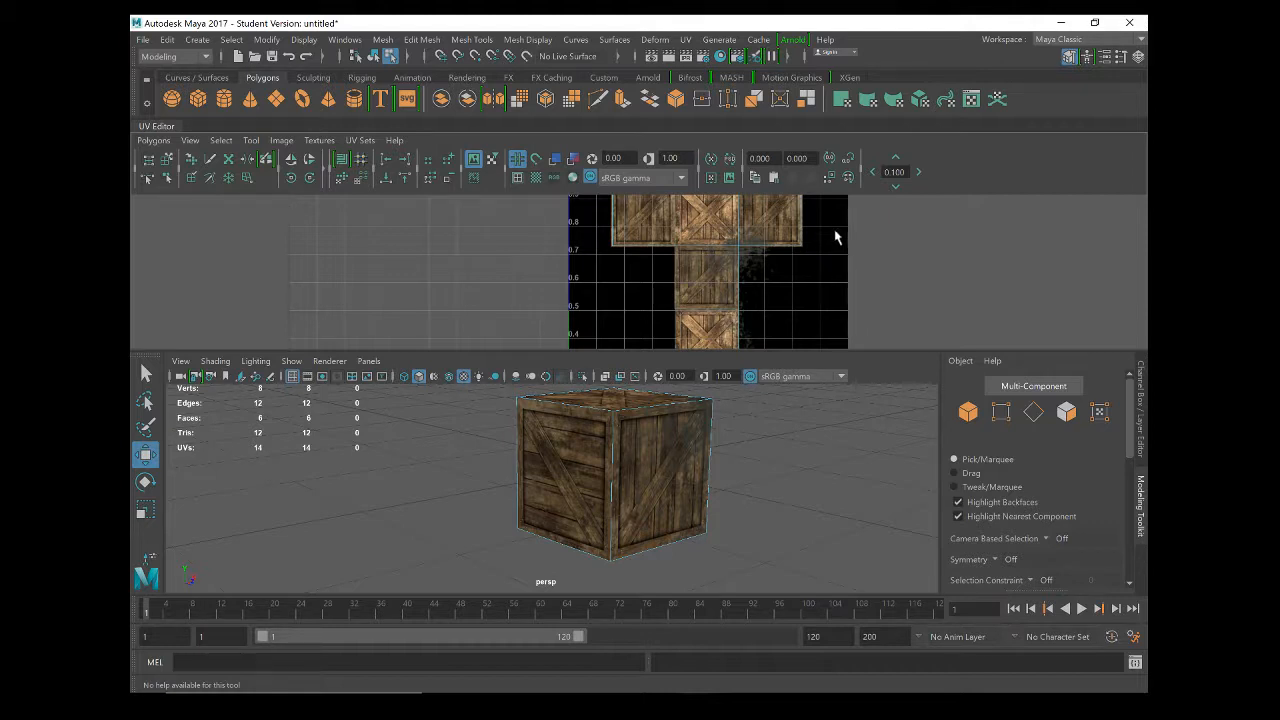
{"action": "scroll", "coordinate": [778, 265], "scroll_direction": "down", "scroll_amount": 1}
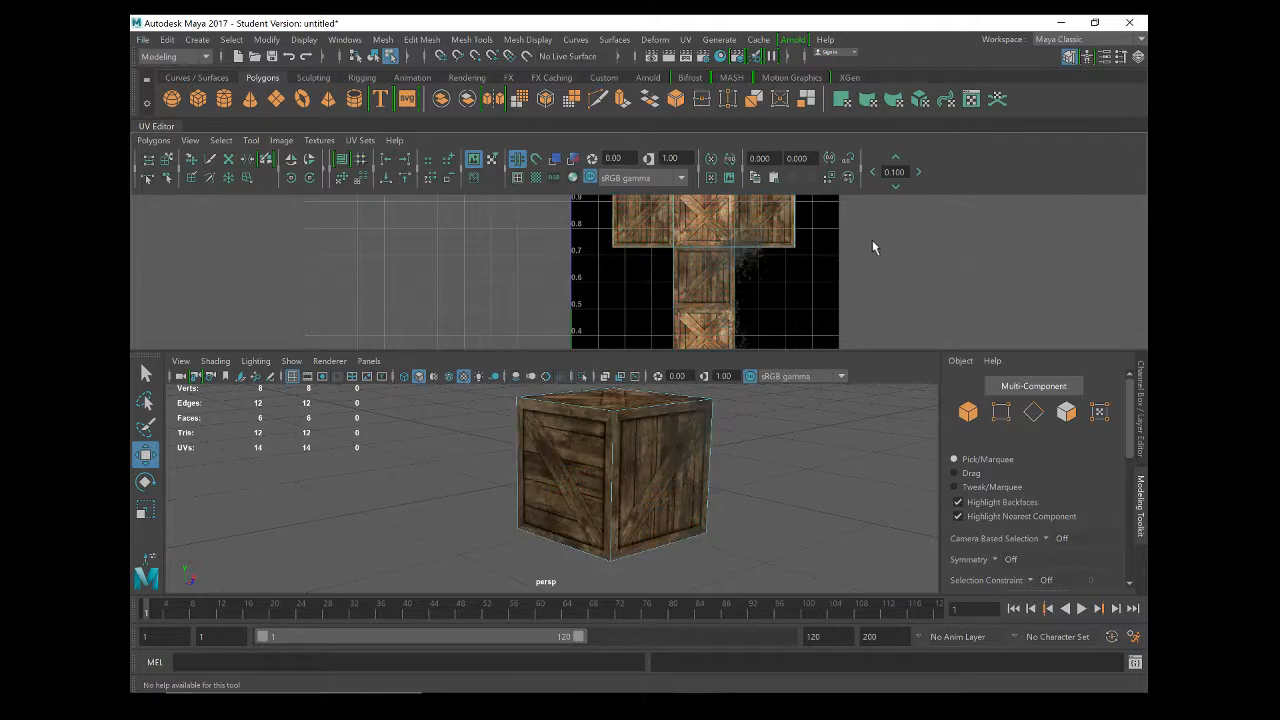
{"action": "scroll", "coordinate": [752, 272], "scroll_direction": "down", "scroll_amount": 1}
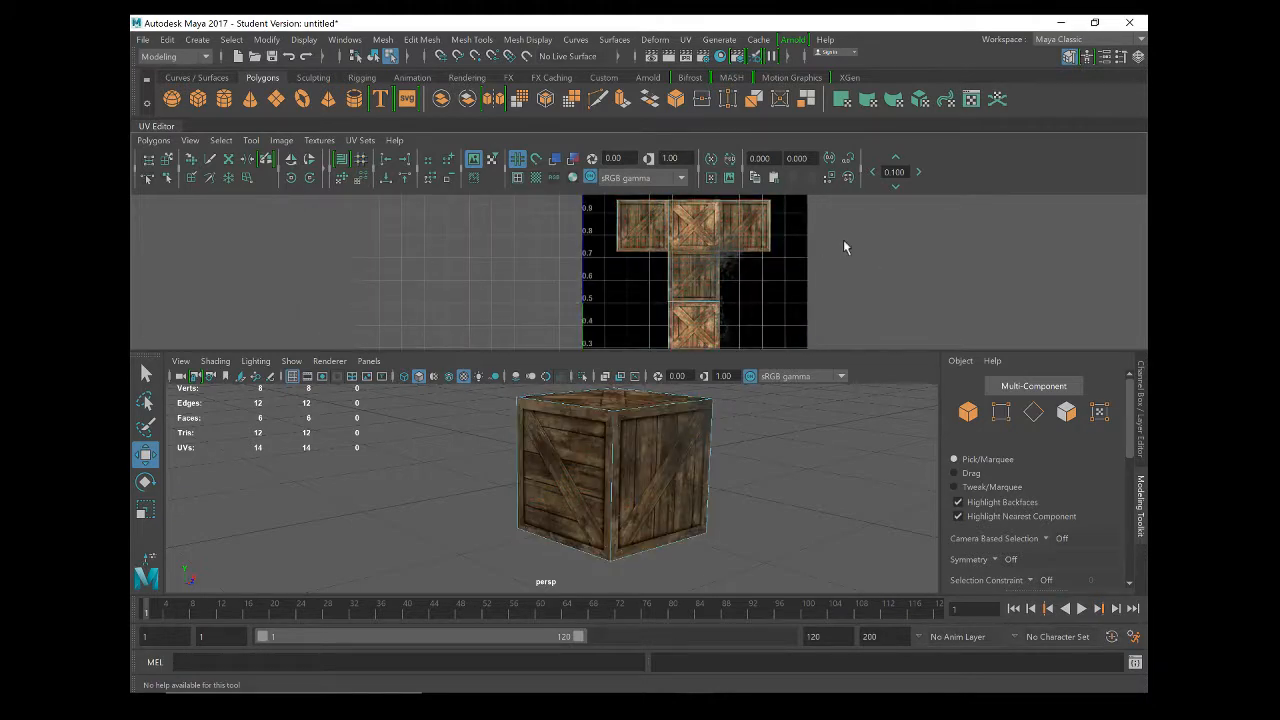